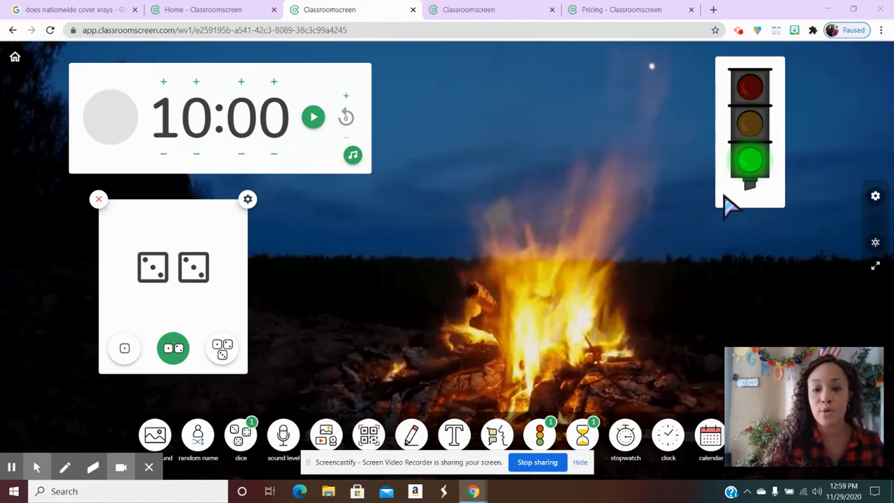
pyautogui.moveTo(787, 386)
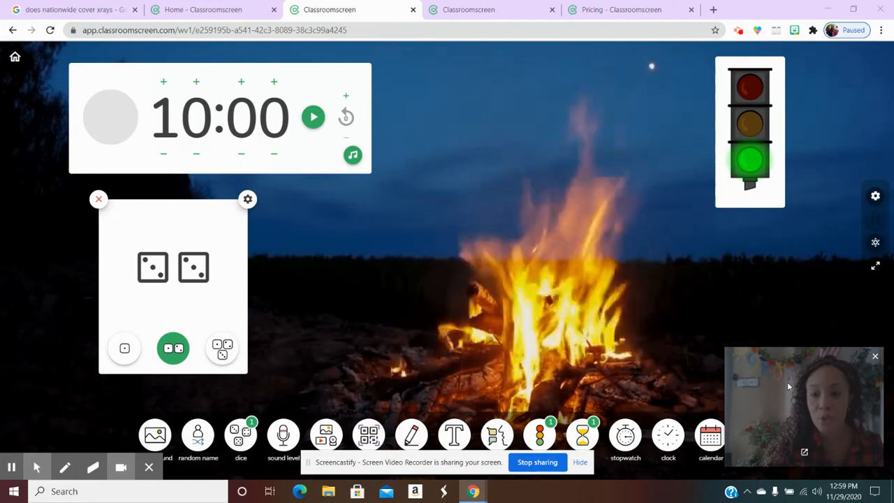
pyautogui.moveTo(787, 390); pyautogui.dragTo(742, 316)
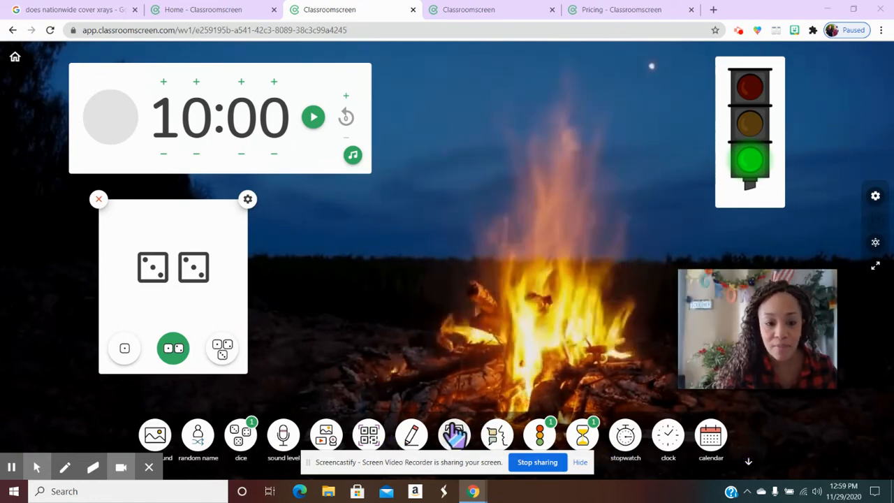
# View the Classroomscreen home page and the account page, and return to the campfire screen.
pyautogui.click(465, 11)
pyautogui.click(202, 10)
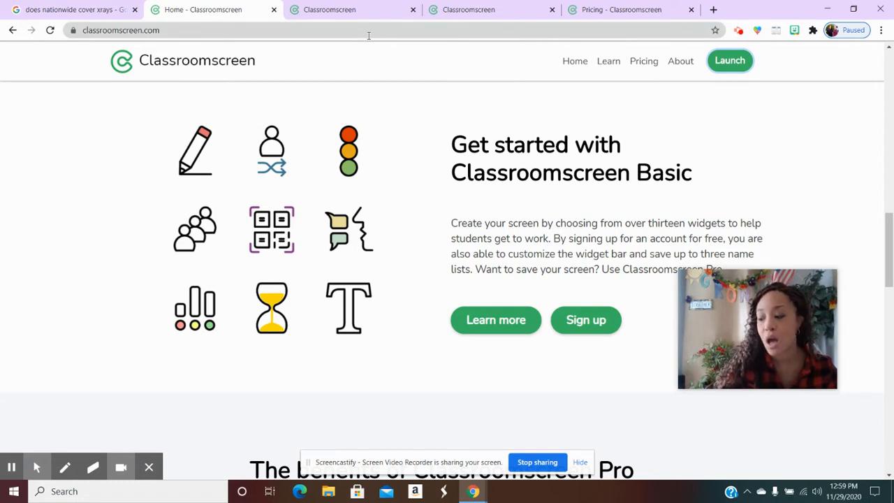
pyautogui.click(338, 13)
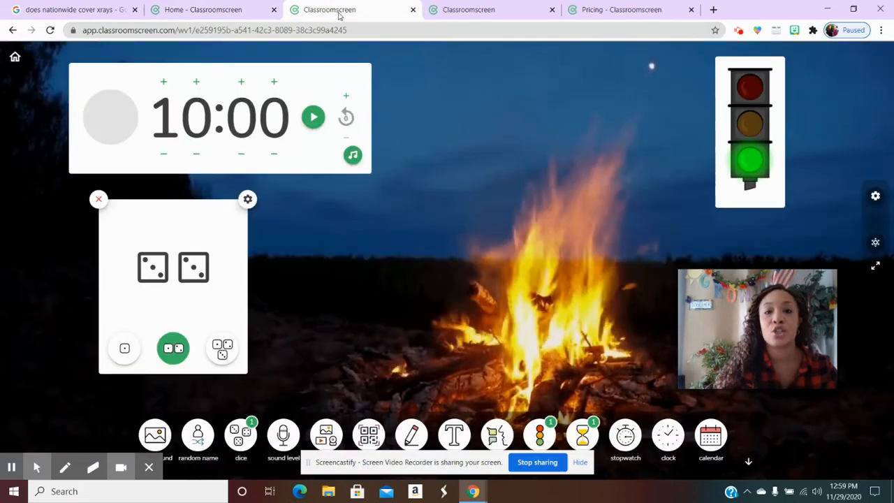
pyautogui.click(489, 11)
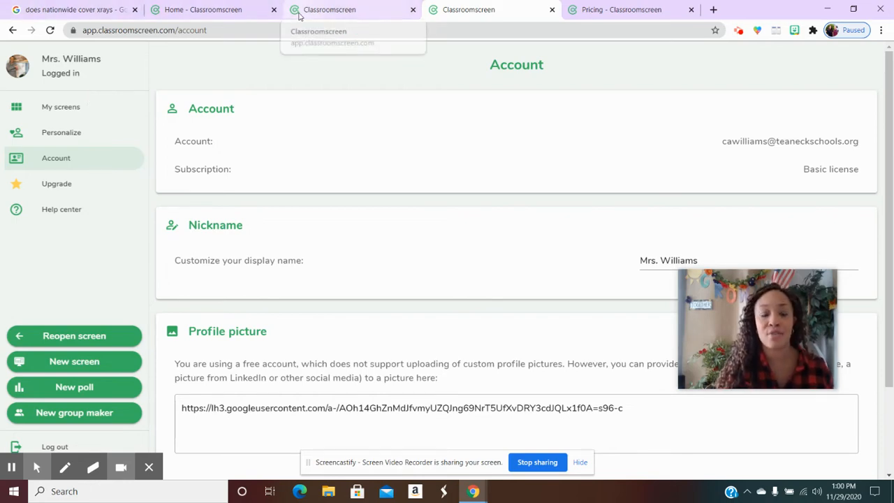
pyautogui.click(299, 16)
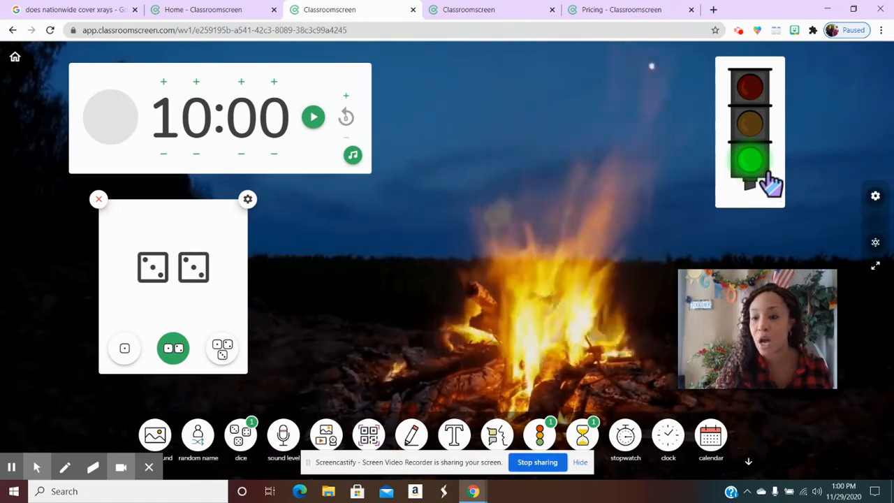
# Switch the traffic light widget to yellow and back to green.
pyautogui.click(762, 125)
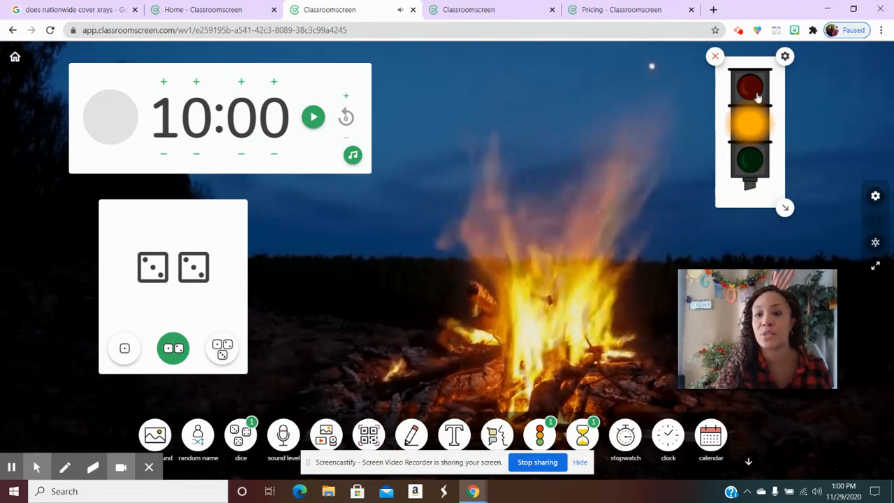
pyautogui.click(757, 125)
pyautogui.click(756, 125)
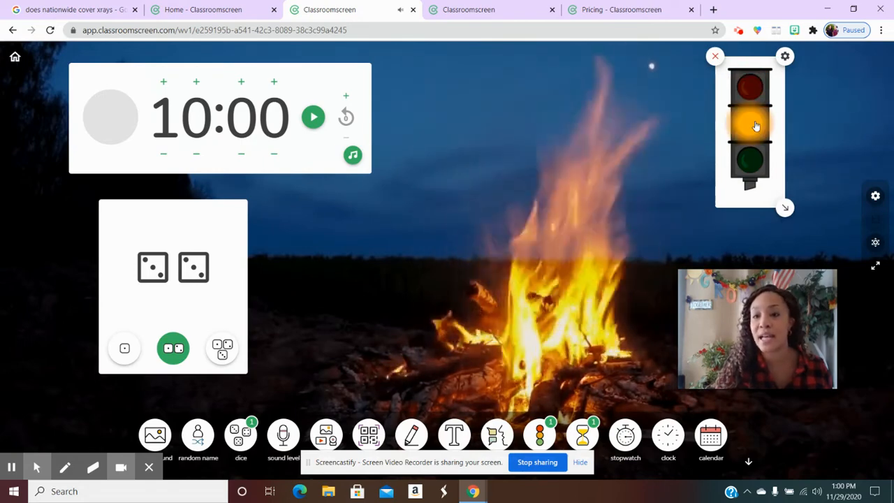
pyautogui.click(754, 164)
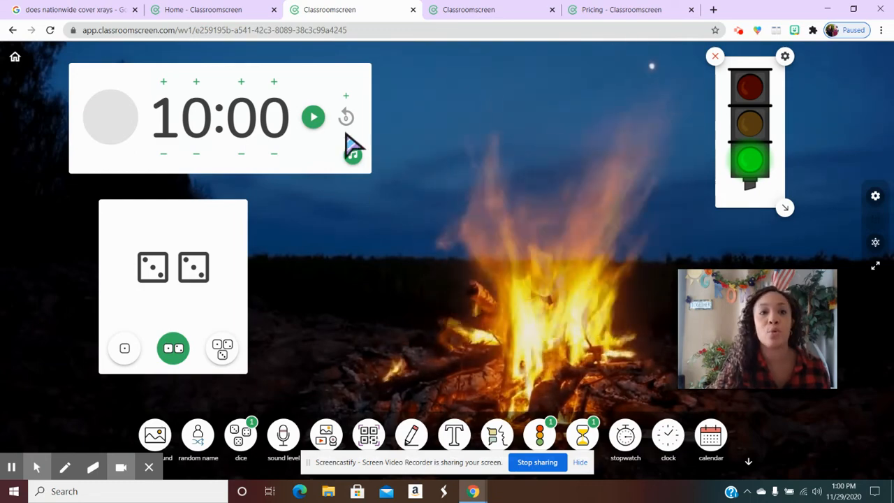
# View the account page and the Basic, Pro and School Pro pricing plans, and return to the campfire screen.
pyautogui.click(477, 14)
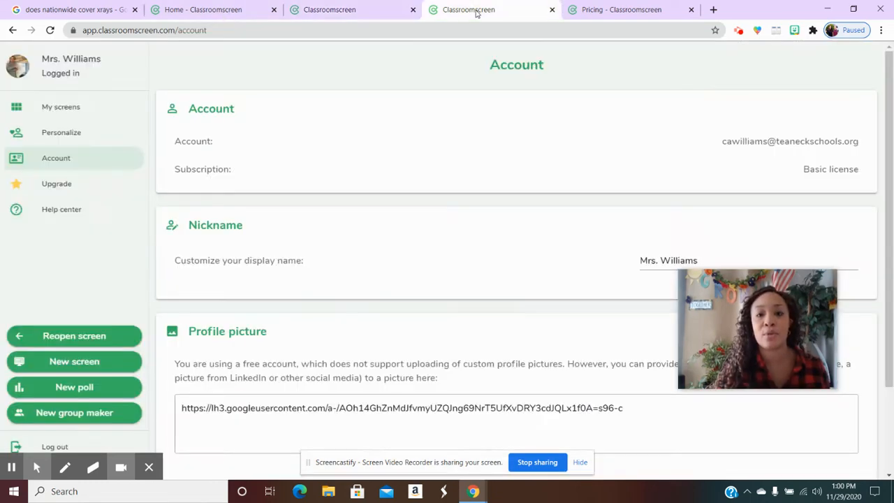
pyautogui.click(587, 14)
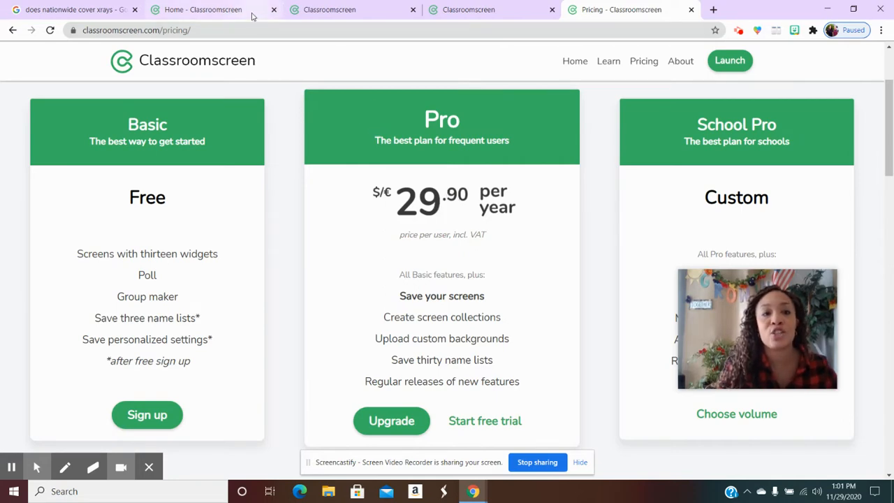
pyautogui.click(256, 14)
pyautogui.click(369, 9)
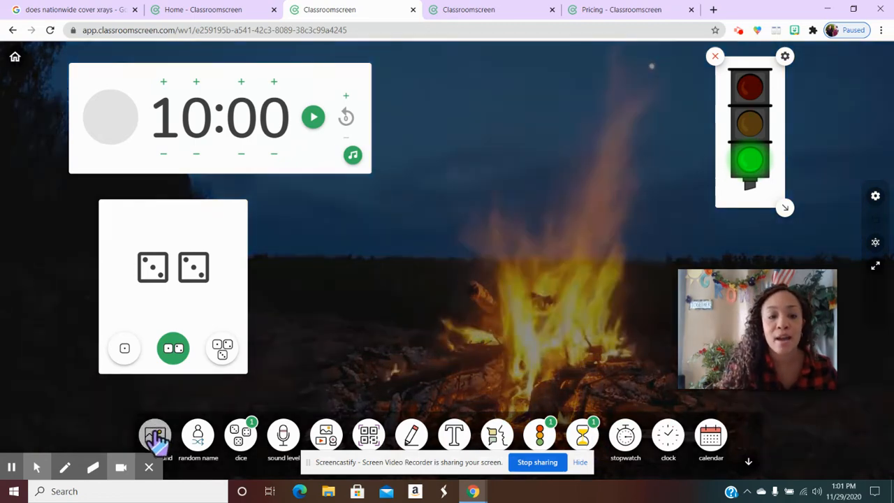
# Change the screen's background to the palm-tree beach animation.
pyautogui.click(155, 437)
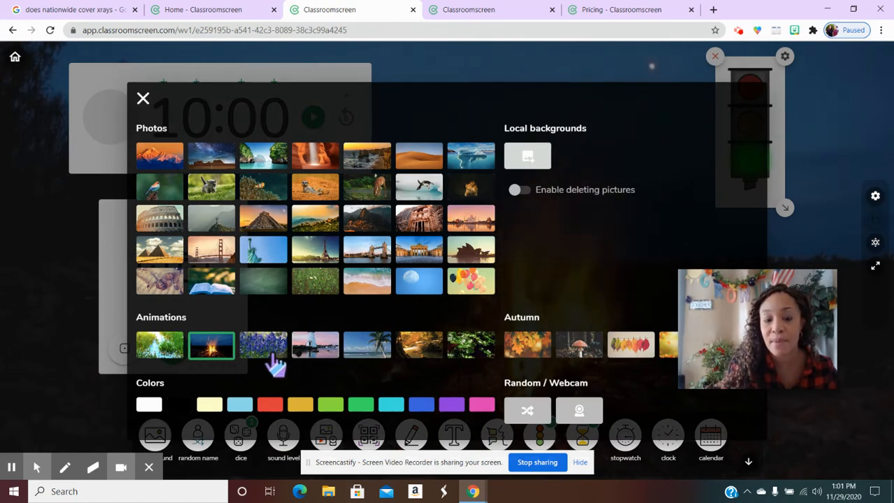
pyautogui.click(364, 358)
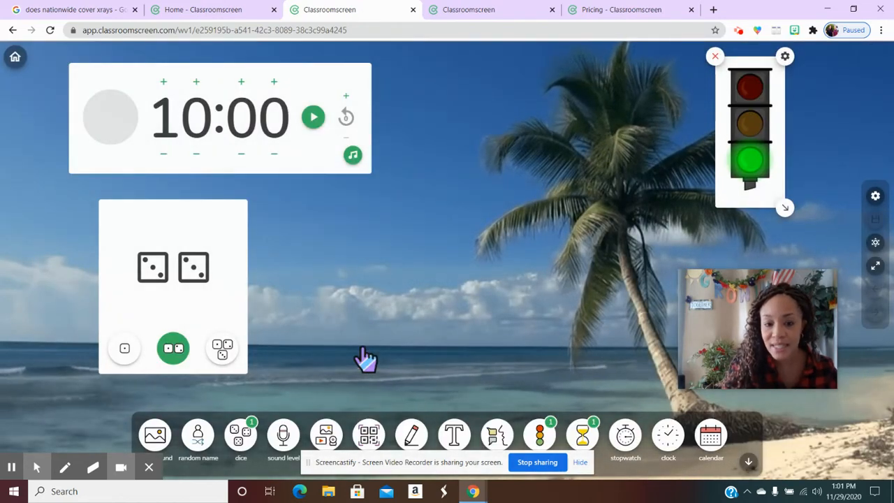
# Try out a random name widget by placing it beside the dice and activating its name list, and remove it.
pyautogui.click(155, 436)
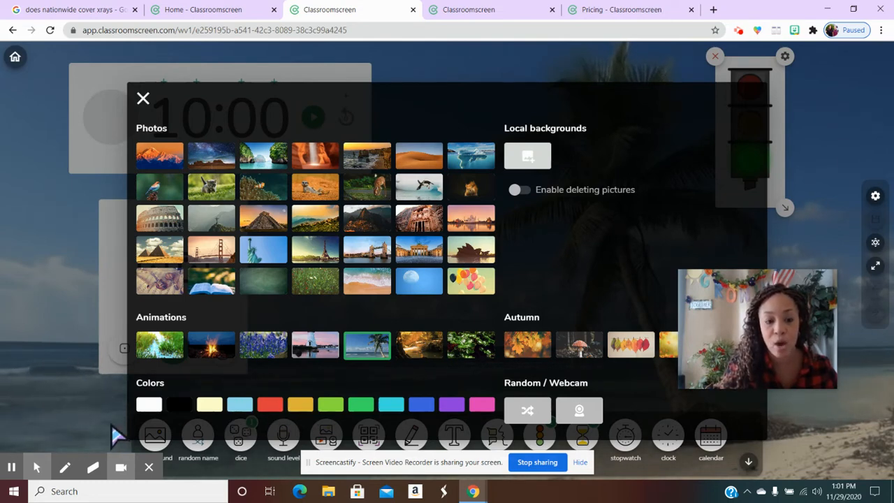
pyautogui.click(203, 455)
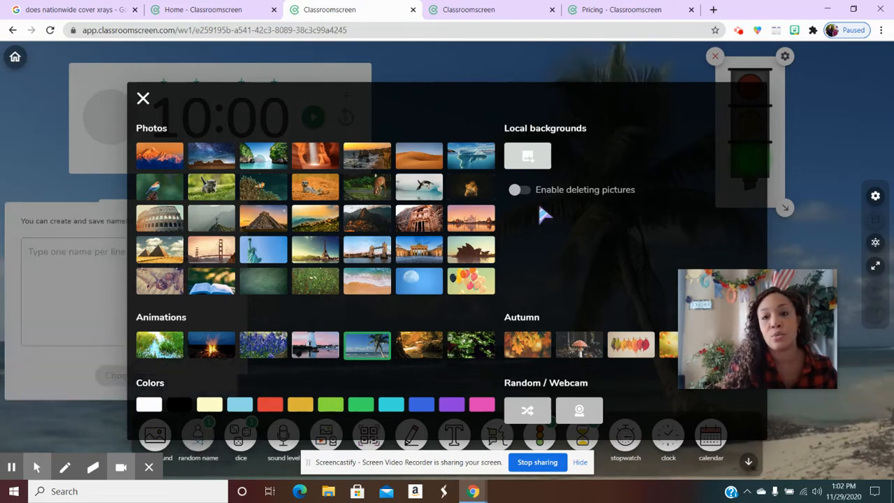
pyautogui.click(142, 97)
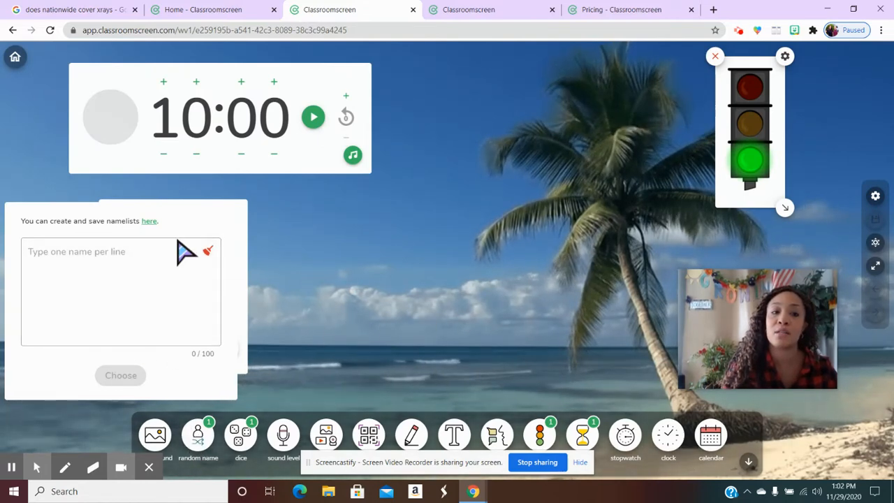
pyautogui.moveTo(50, 227); pyautogui.dragTo(336, 227)
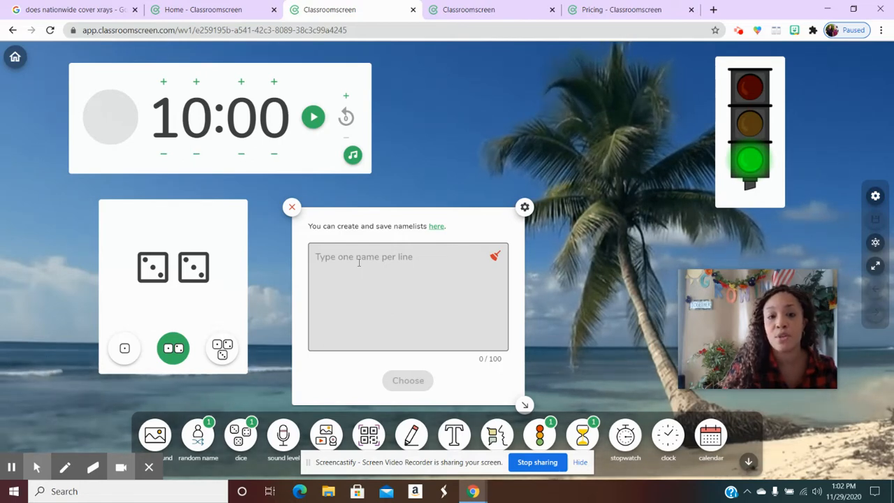
pyautogui.click(353, 265)
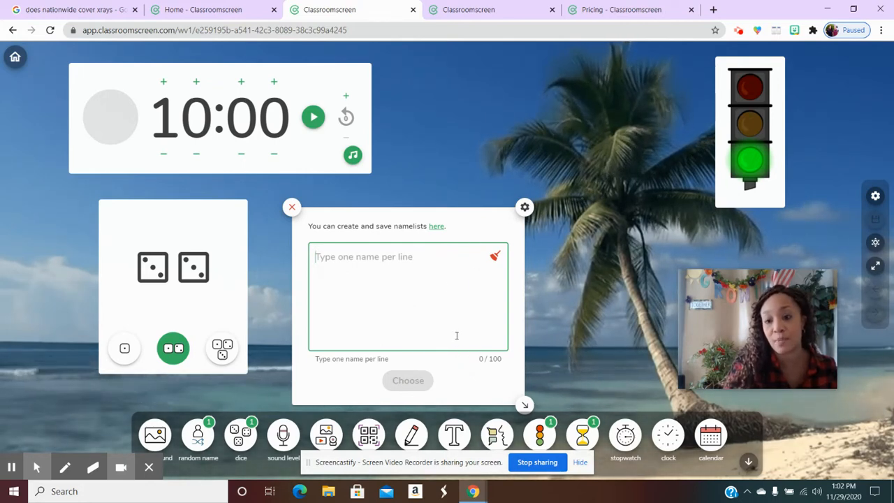
pyautogui.click(292, 208)
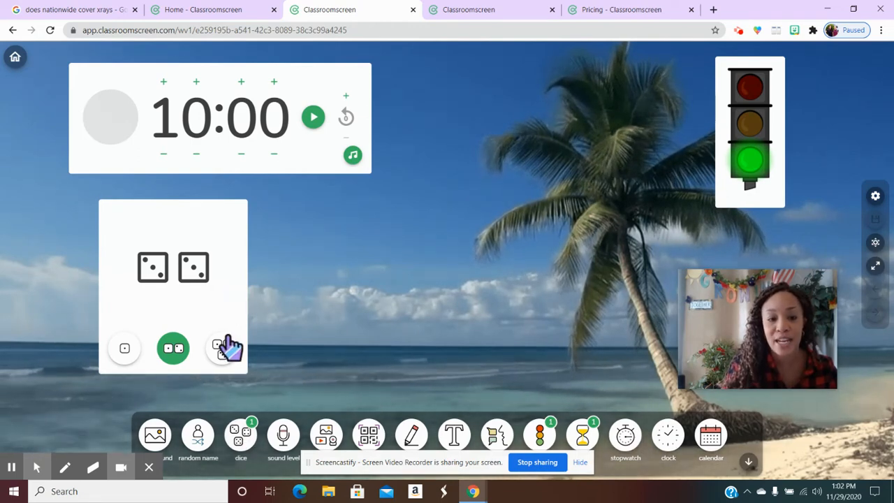
# Roll one die, two dice and three dice in the dice widget.
pyautogui.click(127, 351)
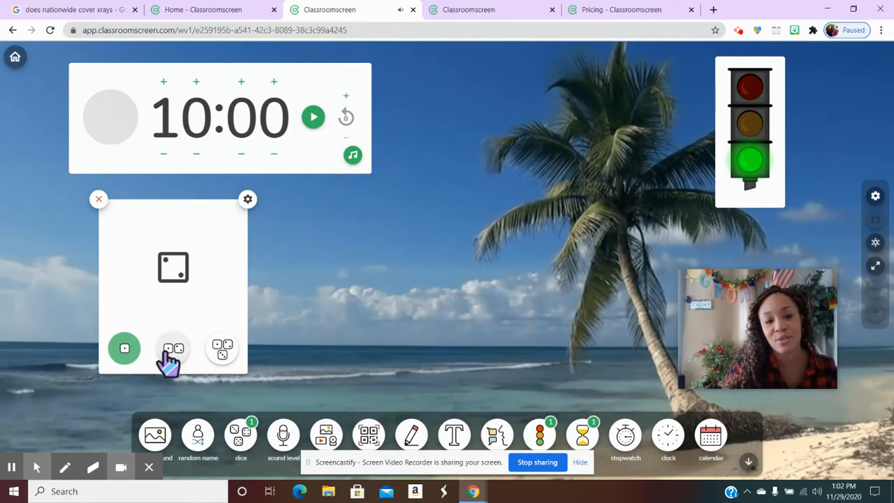
pyautogui.click(170, 351)
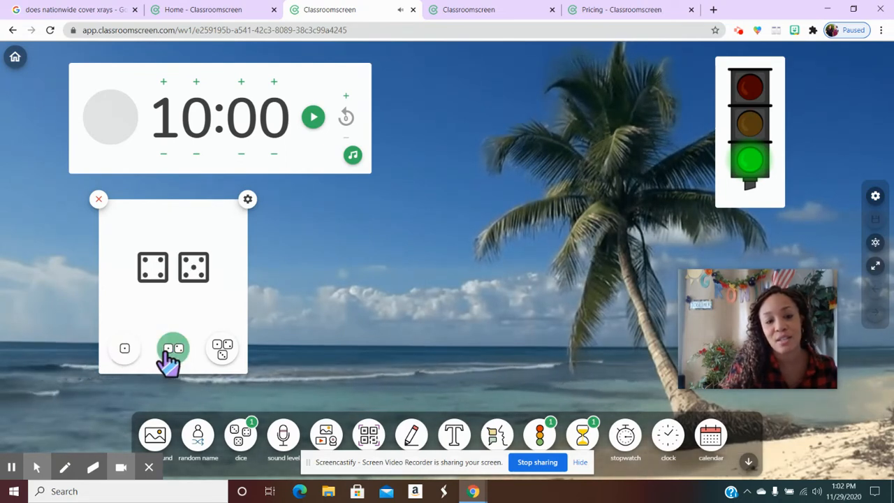
pyautogui.click(223, 349)
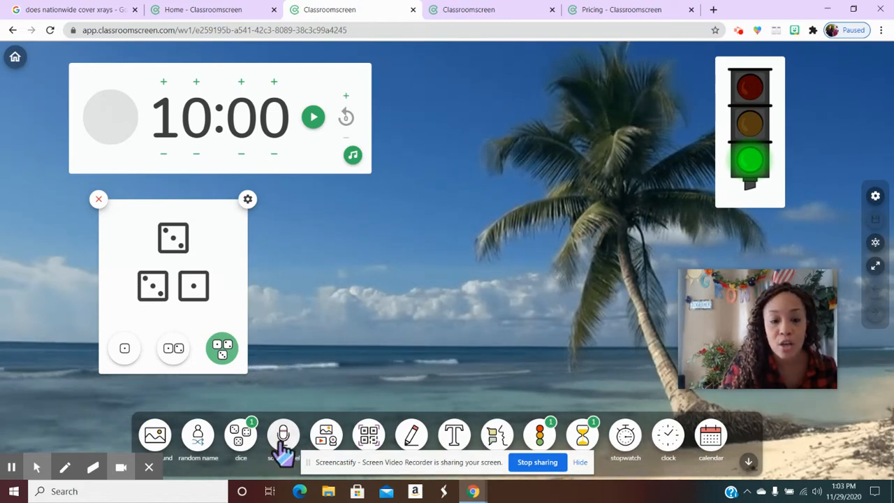
# Add a sound level widget with microphone access allowed and remove the dice widget.
pyautogui.click(282, 441)
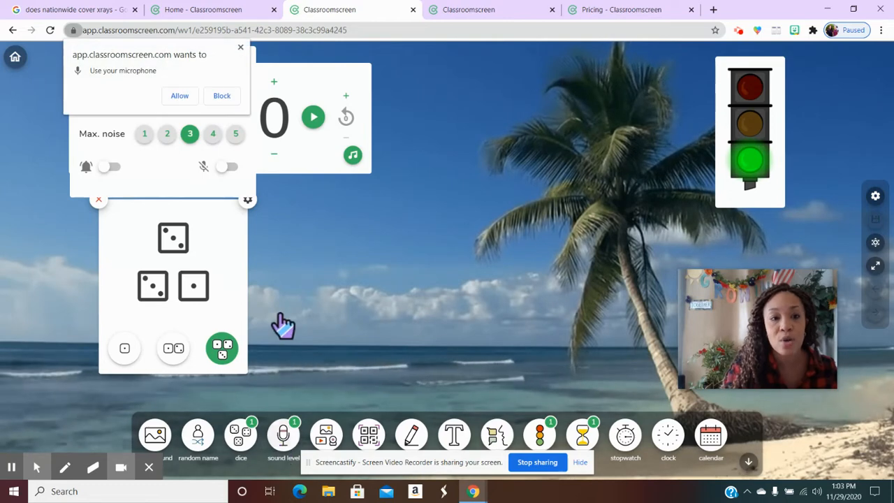
pyautogui.click(186, 96)
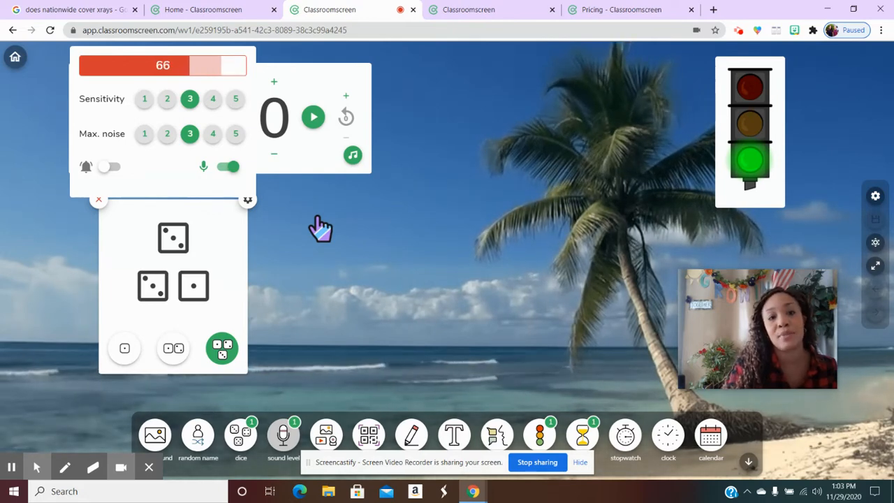
pyautogui.click(100, 199)
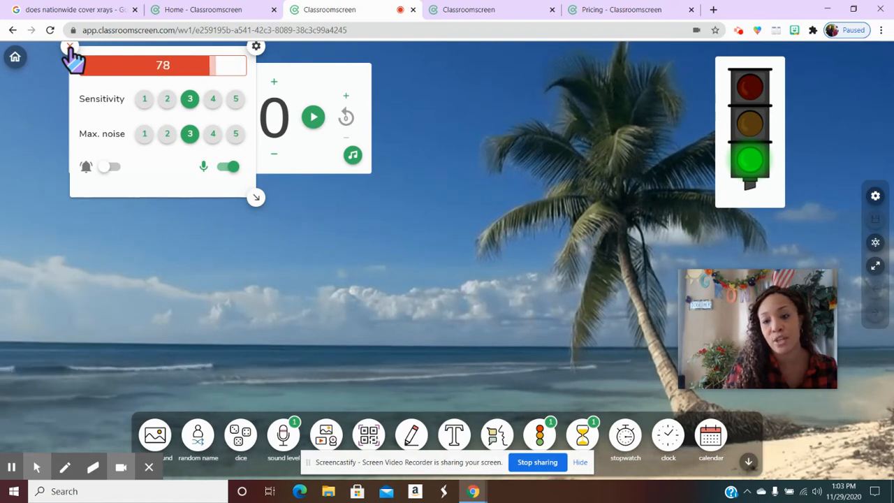
# Set the sound level widget's sensitivity and maximum noise to 2, and remove the widget.
pyautogui.click(168, 101)
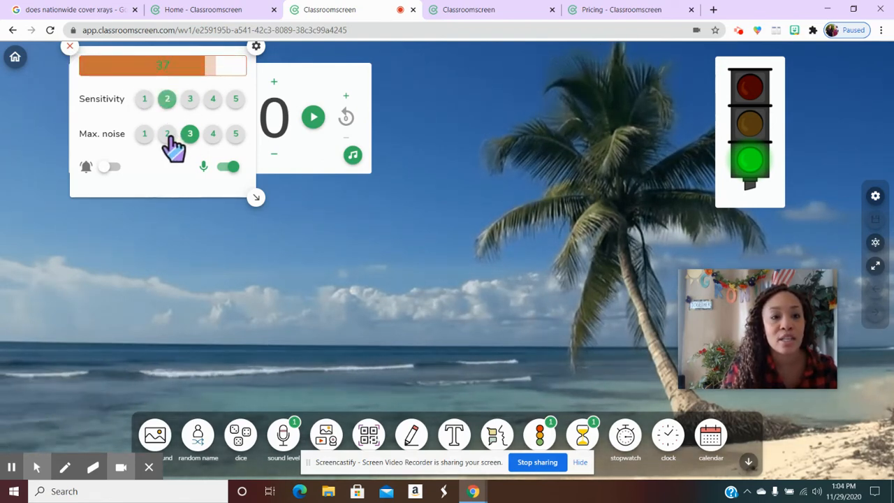
pyautogui.click(168, 134)
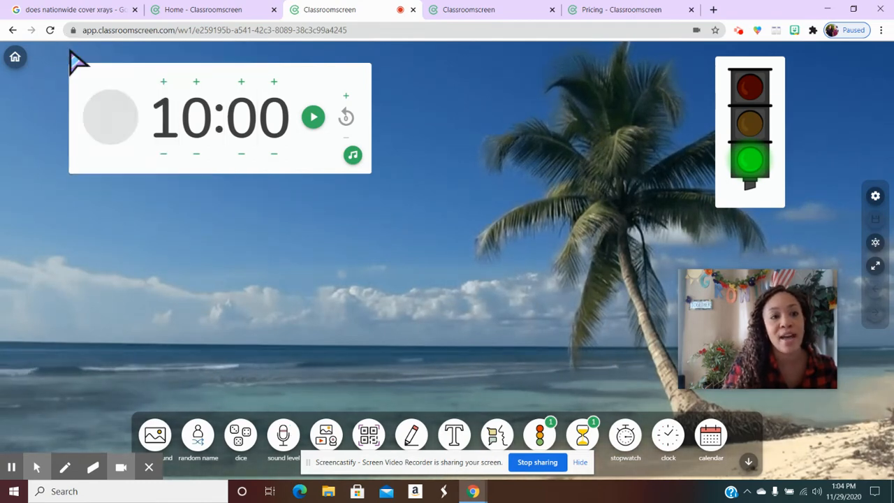
pyautogui.click(70, 47)
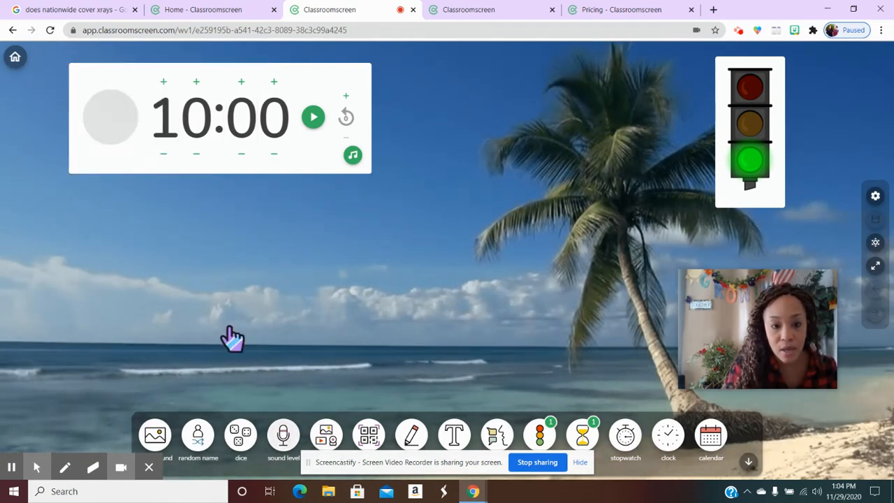
# Add a new dice widget to the screen and remove it again.
pyautogui.click(241, 436)
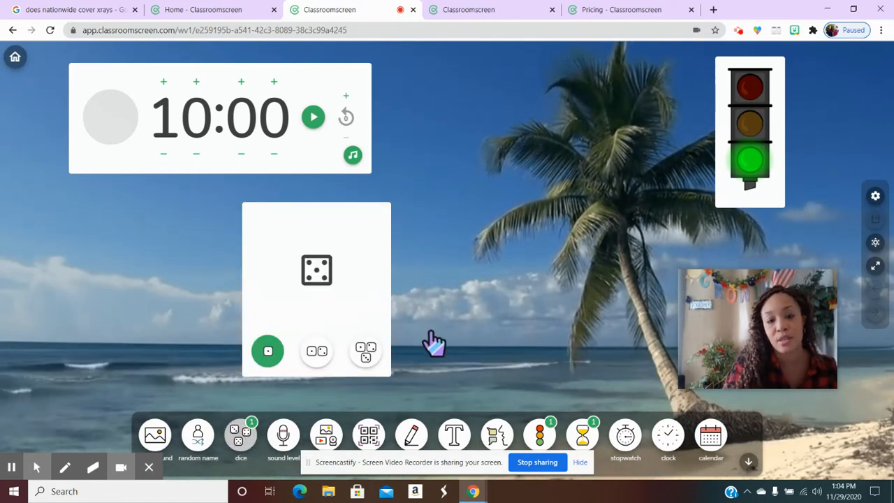
pyautogui.click(240, 204)
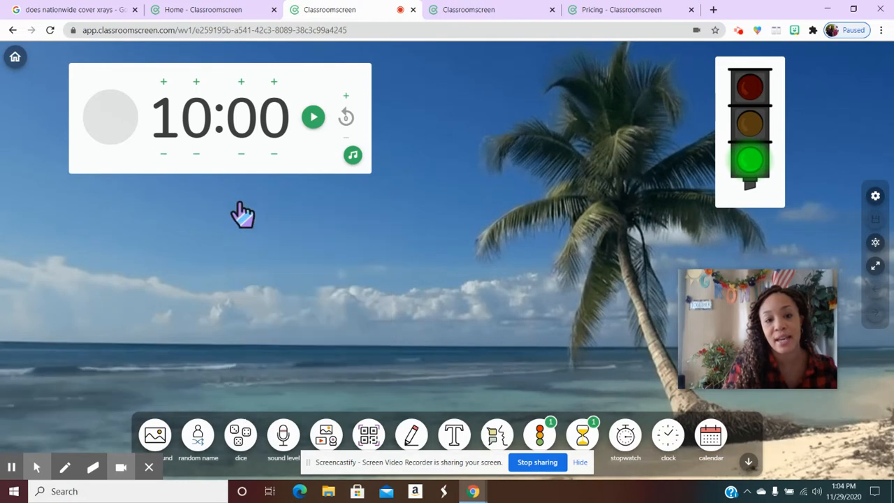
# Add a media widget and load the local image "zearn champ" into it.
pyautogui.click(330, 440)
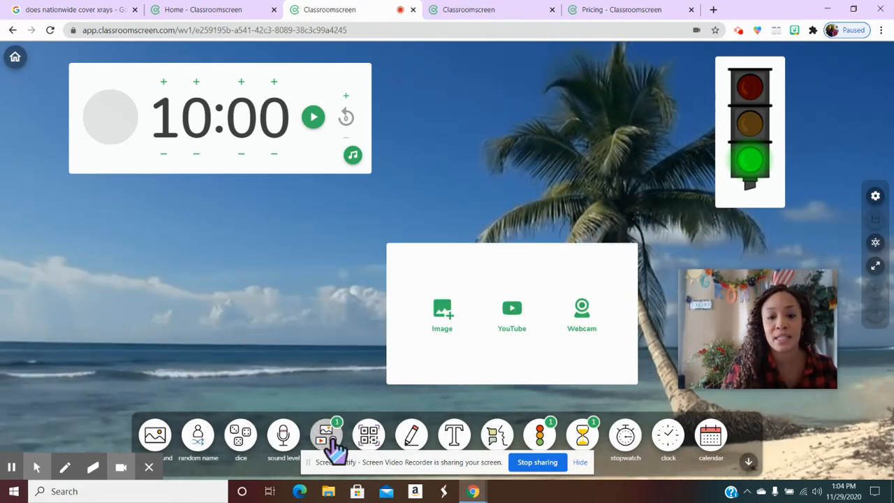
pyautogui.click(445, 318)
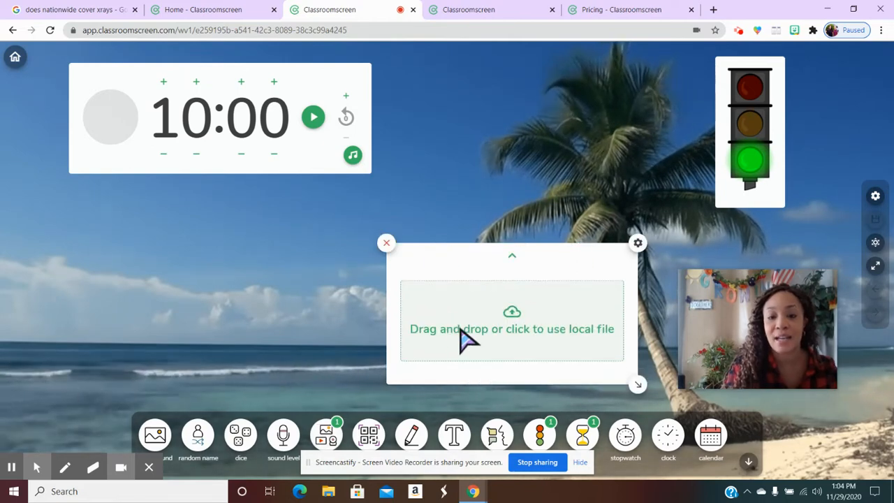
pyautogui.click(493, 328)
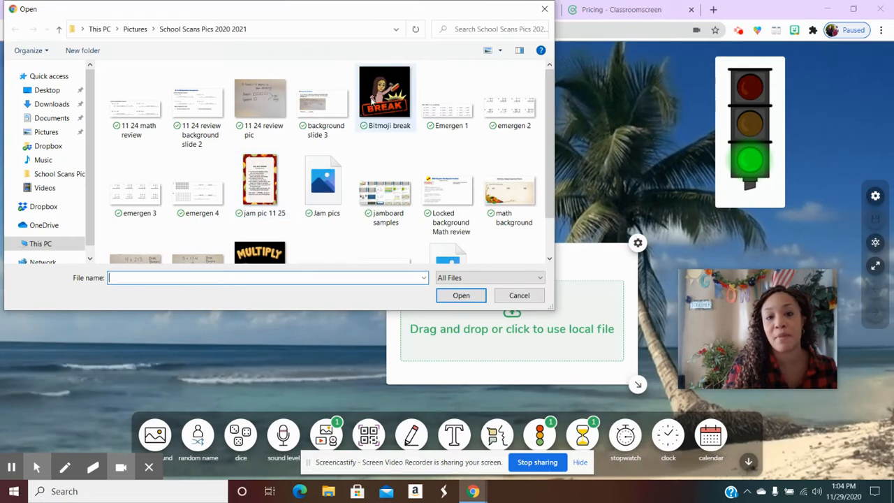
pyautogui.click(372, 100)
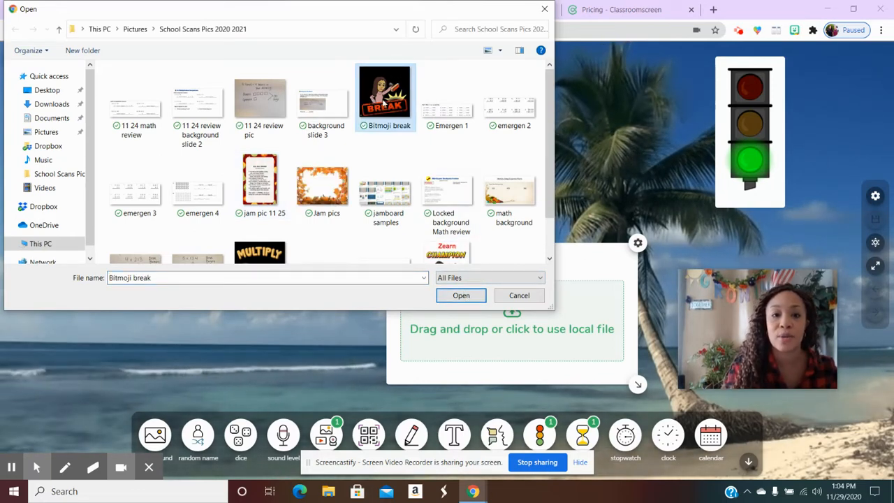
pyautogui.click(451, 261)
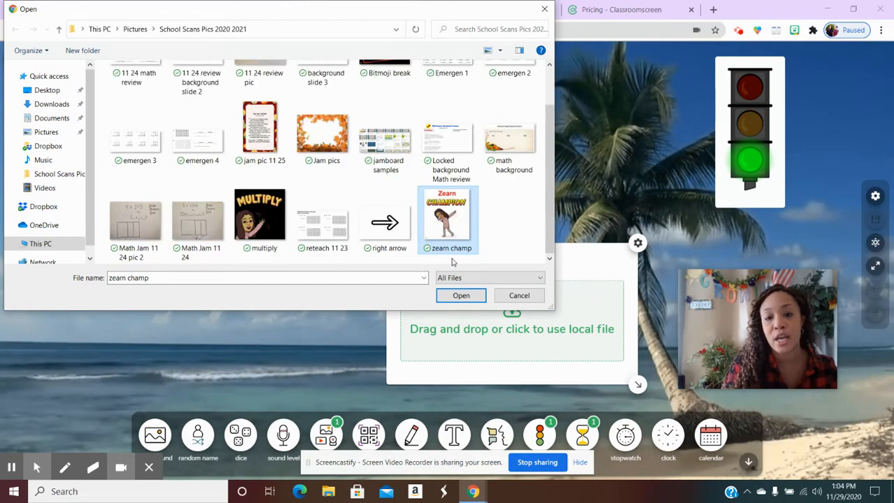
pyautogui.click(453, 302)
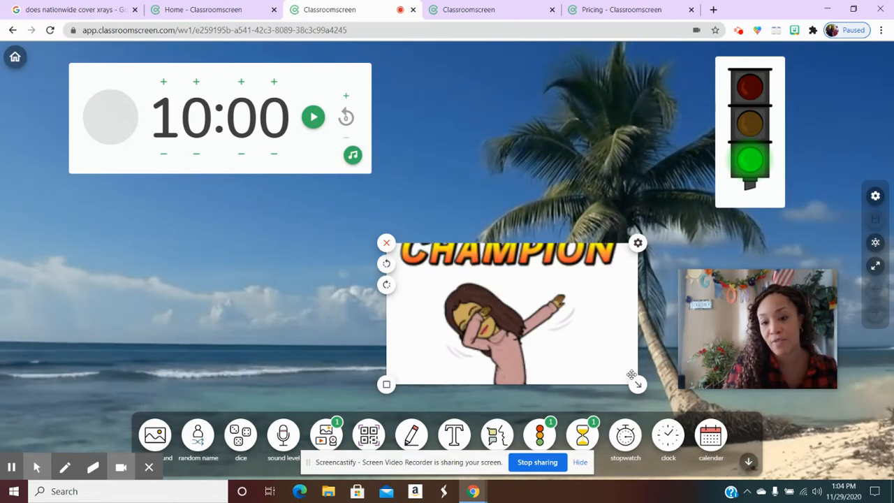
# Enlarge the Zearn Champion image widget slightly, place it below the timer, and show the whole image uncropped.
pyautogui.moveTo(638, 384); pyautogui.dragTo(653, 405)
pyautogui.moveTo(386, 341); pyautogui.dragTo(32, 306)
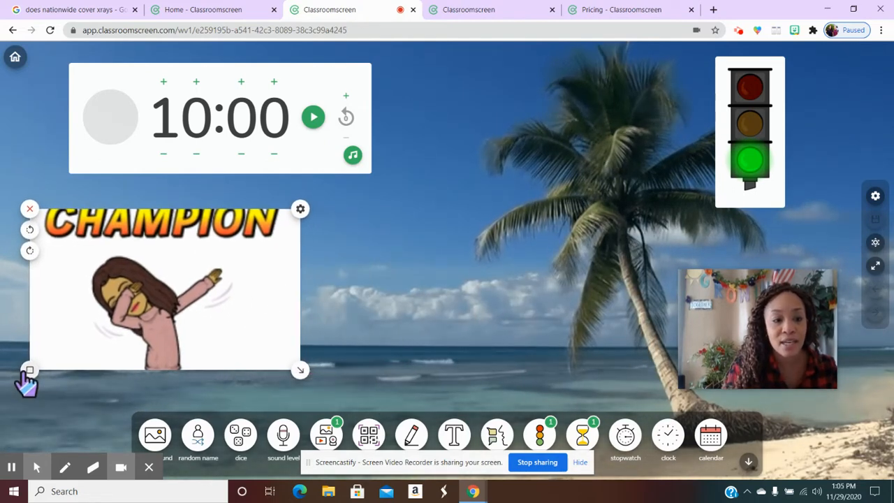
pyautogui.click(28, 373)
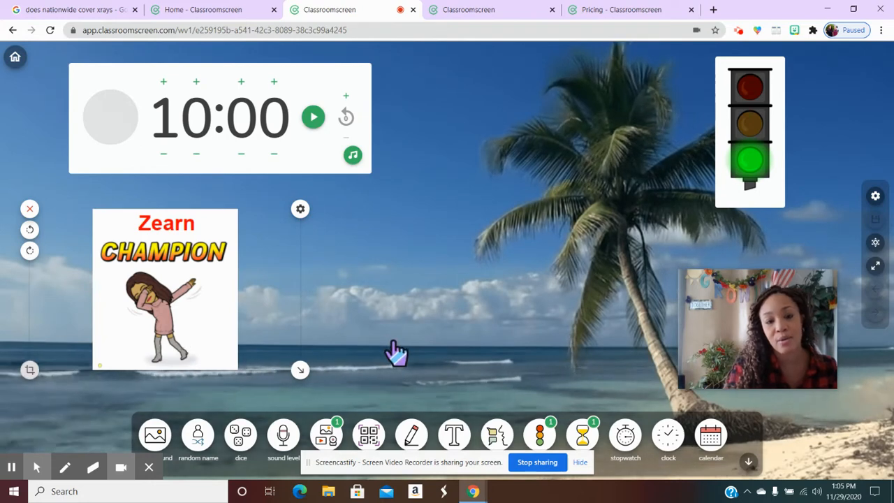
pyautogui.moveTo(220, 331)
pyautogui.mouseDown()
pyautogui.moveTo(173, 318)
pyautogui.moveTo(186, 315)
pyautogui.mouseUp()
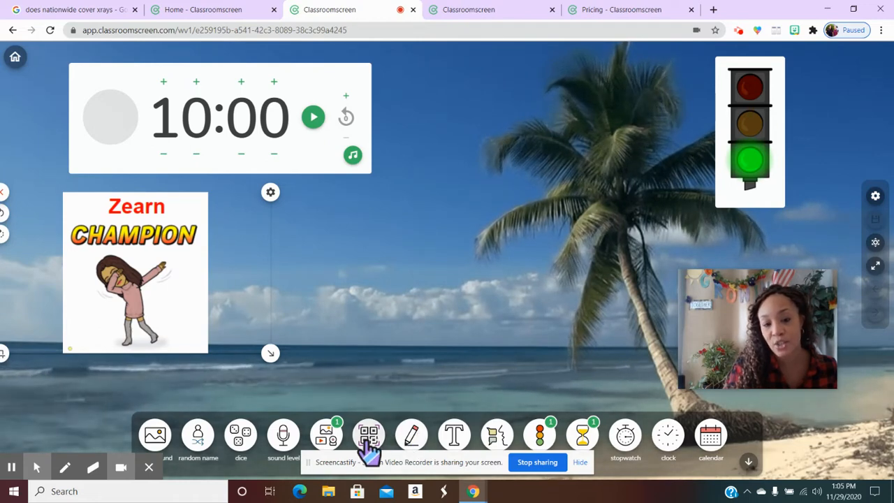
# Add a second media widget set to YouTube, and open YouTube in a new browser tab.
pyautogui.click(327, 442)
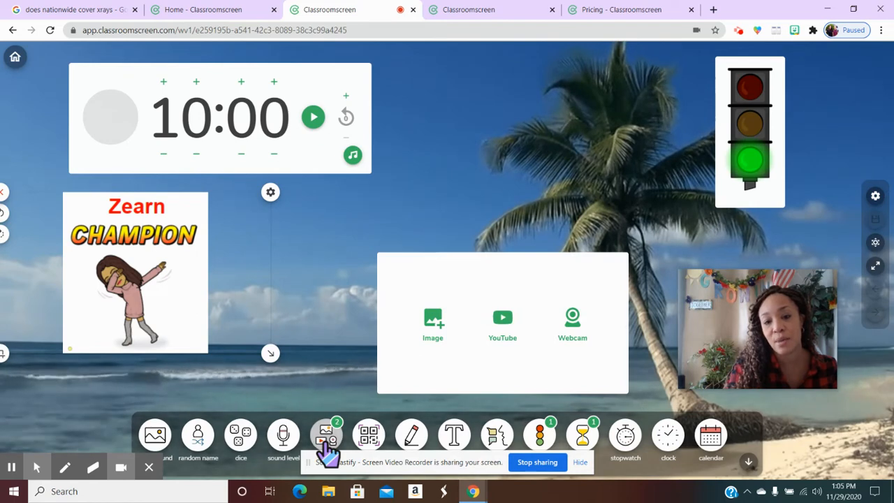
pyautogui.click(501, 323)
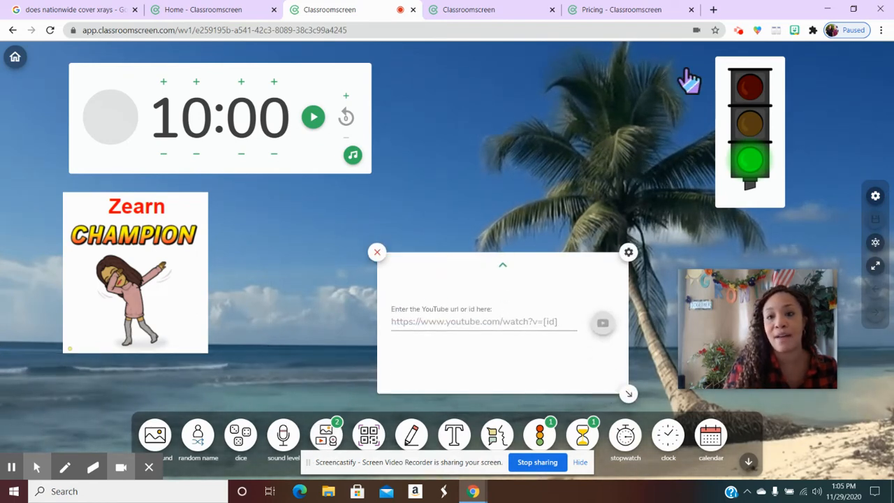
pyautogui.click(713, 9)
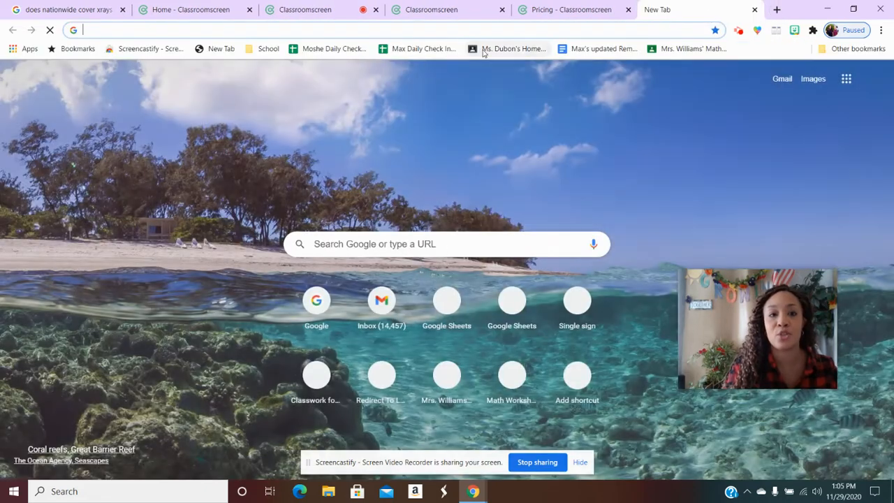
pyautogui.write('youtube')
pyautogui.press('Return')
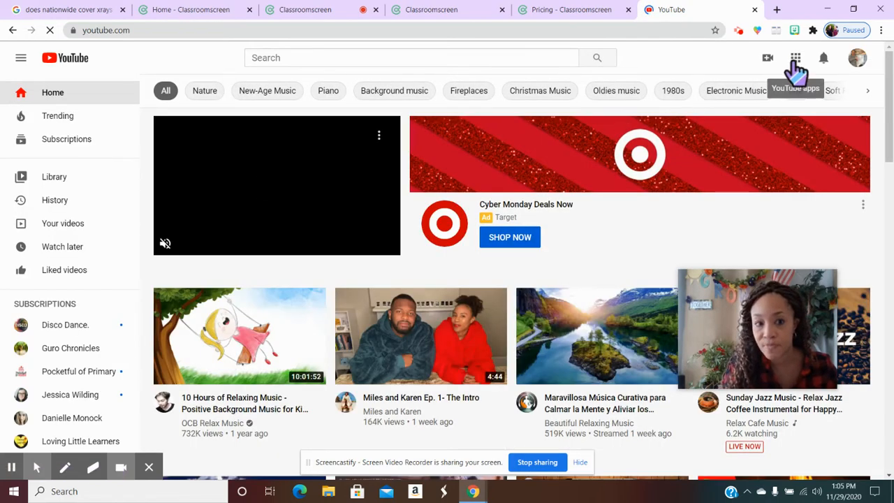
# Copy the shareable link of the channel's "Jamboard~A Virtual Cut & Glue Activity" video.
pyautogui.click(84, 227)
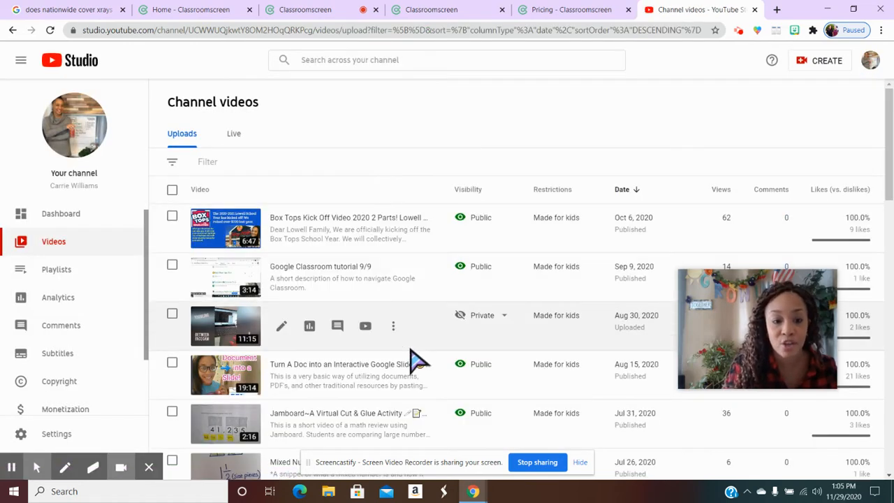
pyautogui.scroll(-1, 418, 360)
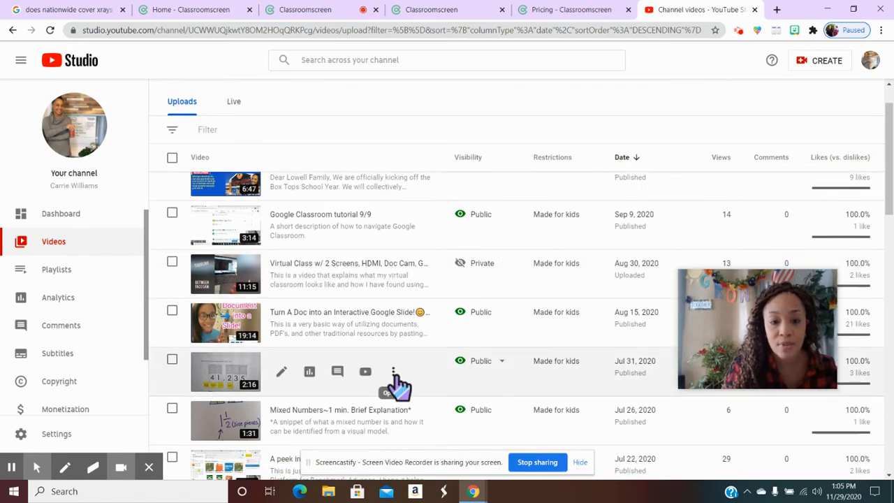
pyautogui.click(394, 374)
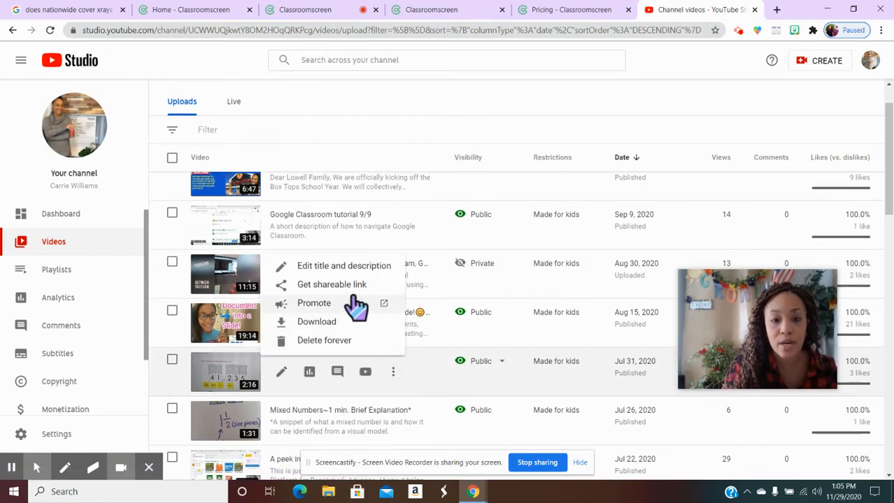
pyautogui.click(354, 287)
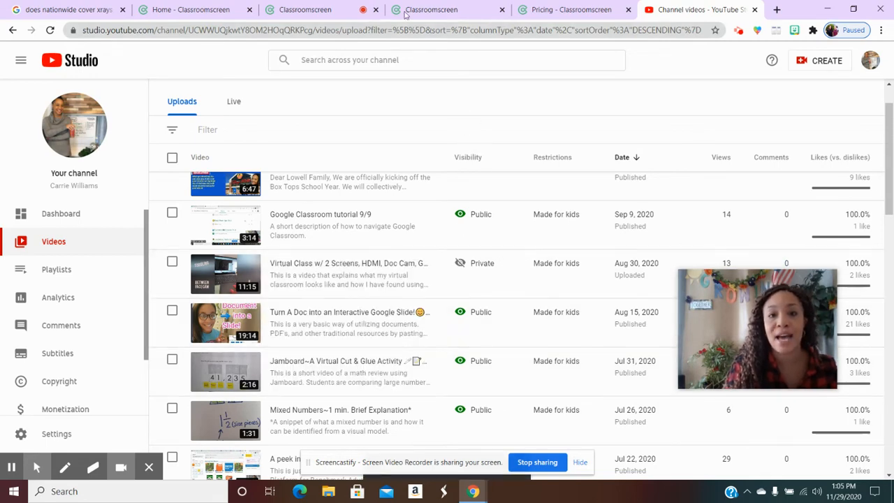
pyautogui.click(466, 14)
pyautogui.click(555, 11)
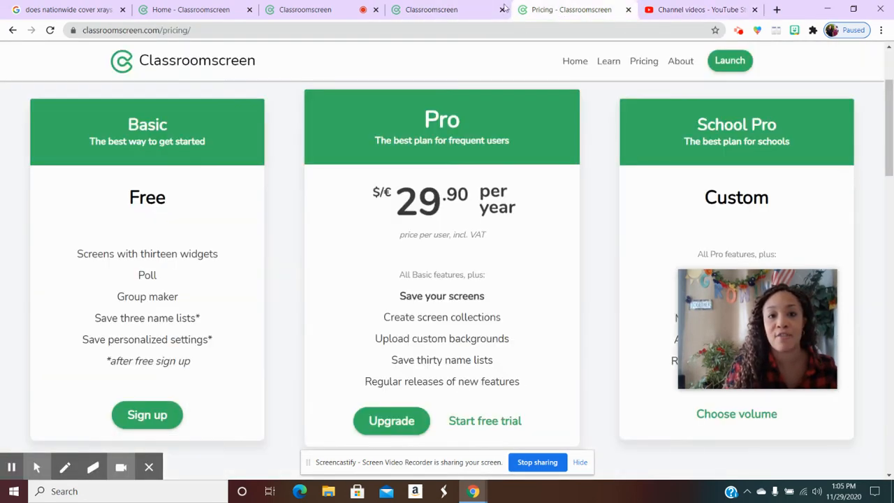
pyautogui.click(286, 12)
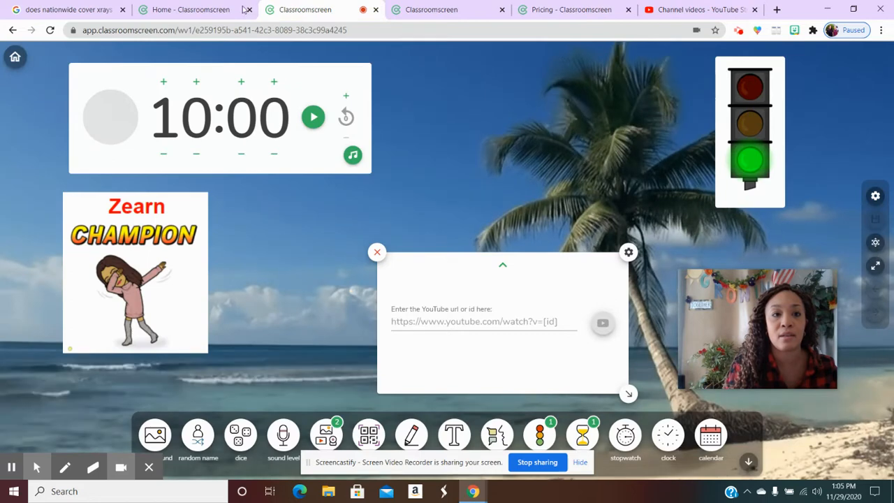
pyautogui.click(430, 322)
pyautogui.rightClick(429, 322)
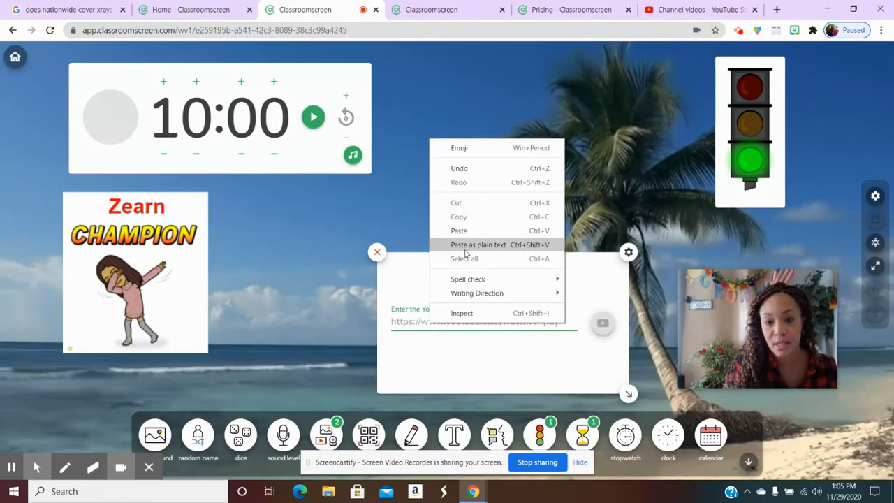
pyautogui.click(437, 230)
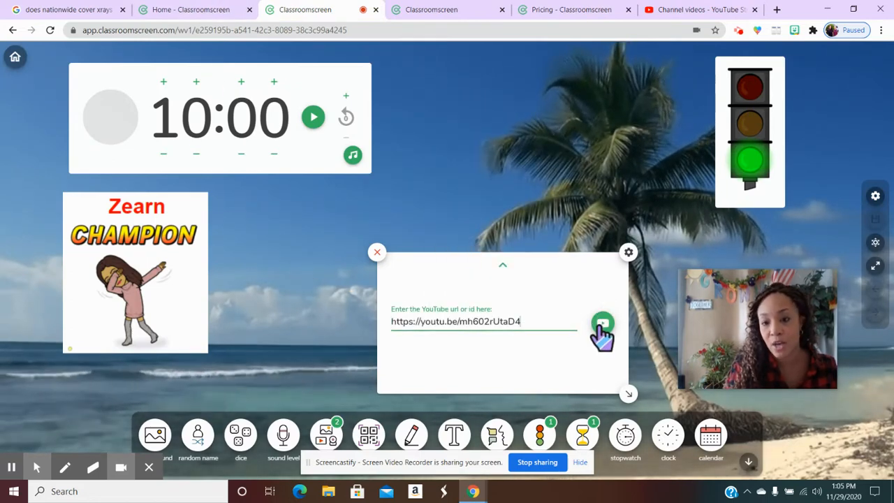
pyautogui.click(601, 327)
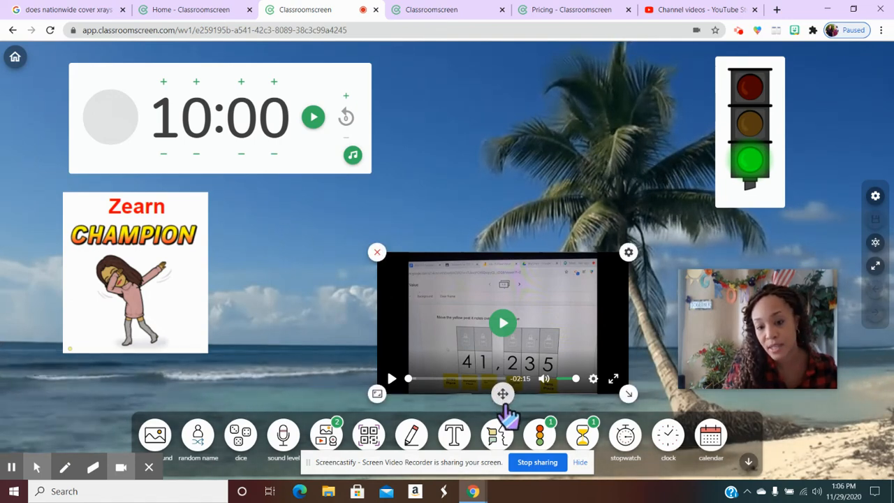
pyautogui.moveTo(503, 396); pyautogui.dragTo(353, 356)
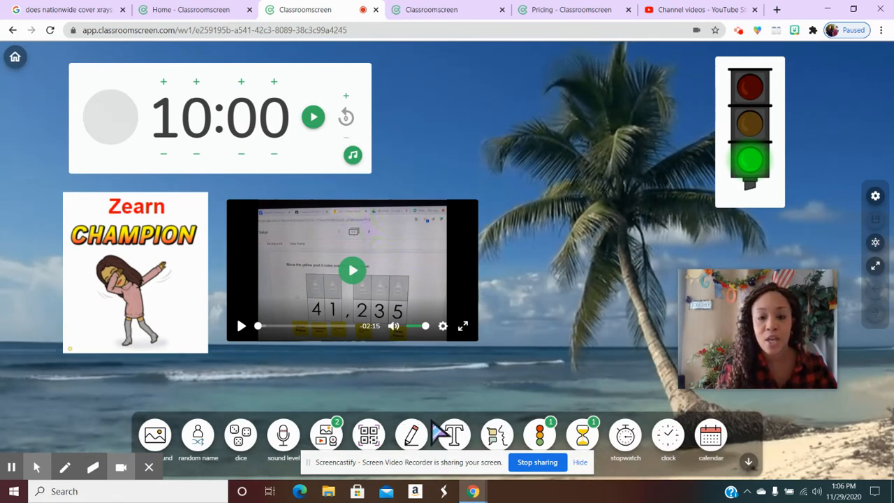
# Add a text widget, move it between the timer and the traffic light, and set its font size to 48px.
pyautogui.click(464, 440)
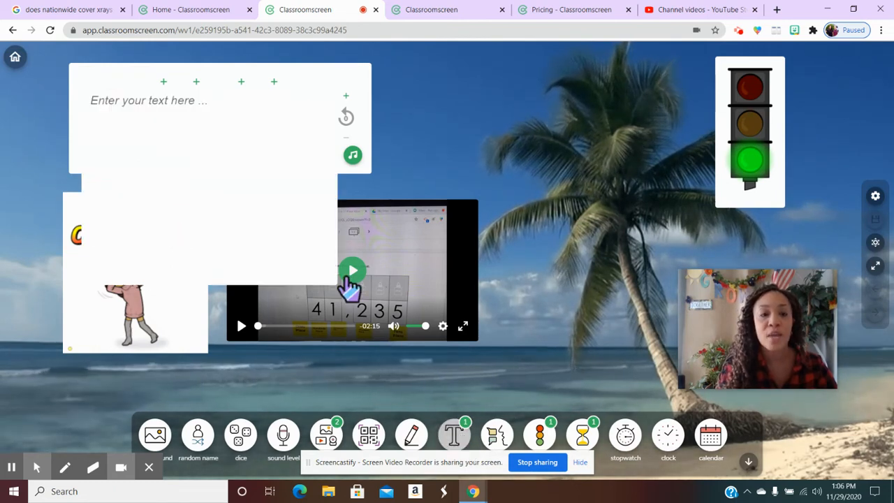
pyautogui.moveTo(256, 229); pyautogui.dragTo(598, 218)
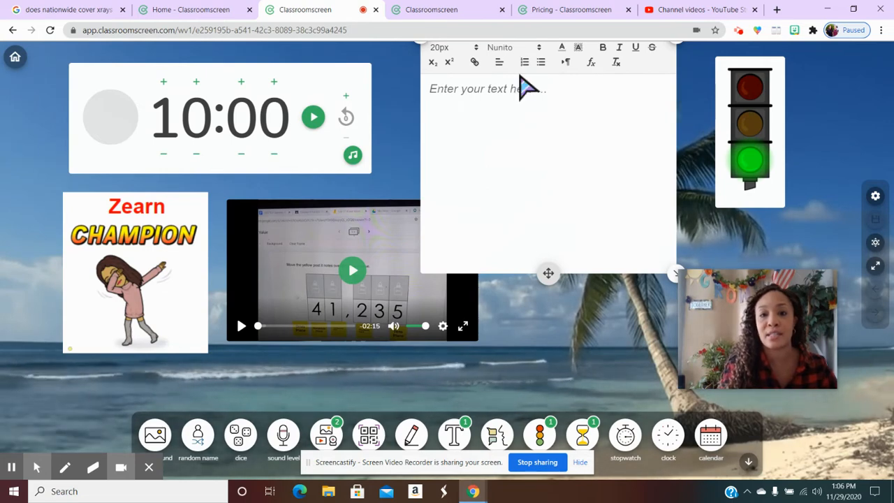
pyautogui.click(478, 47)
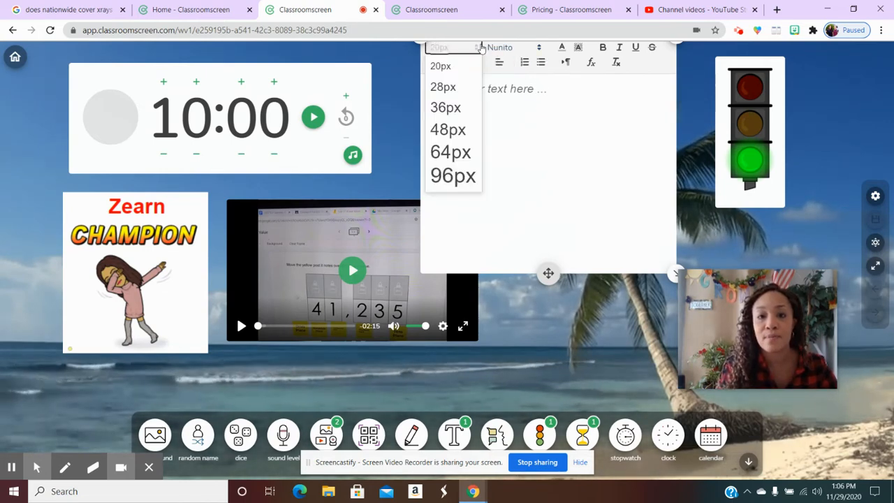
pyautogui.click(481, 47)
pyautogui.click(478, 48)
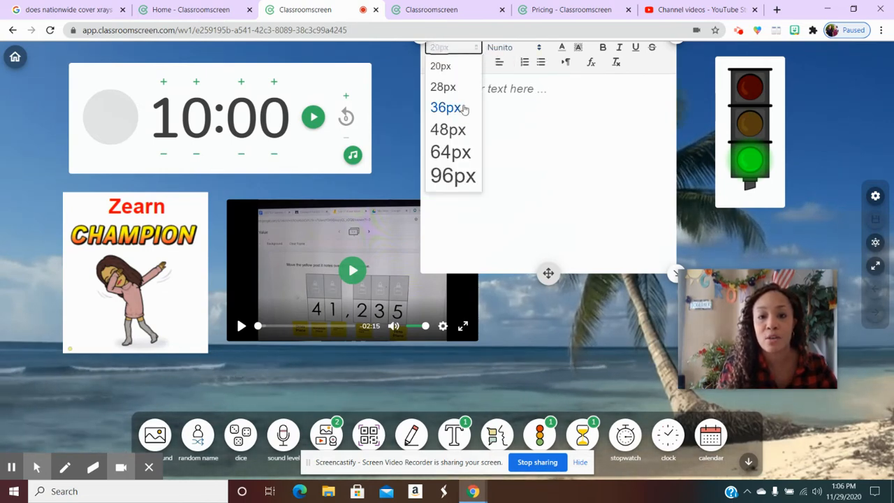
pyautogui.click(460, 132)
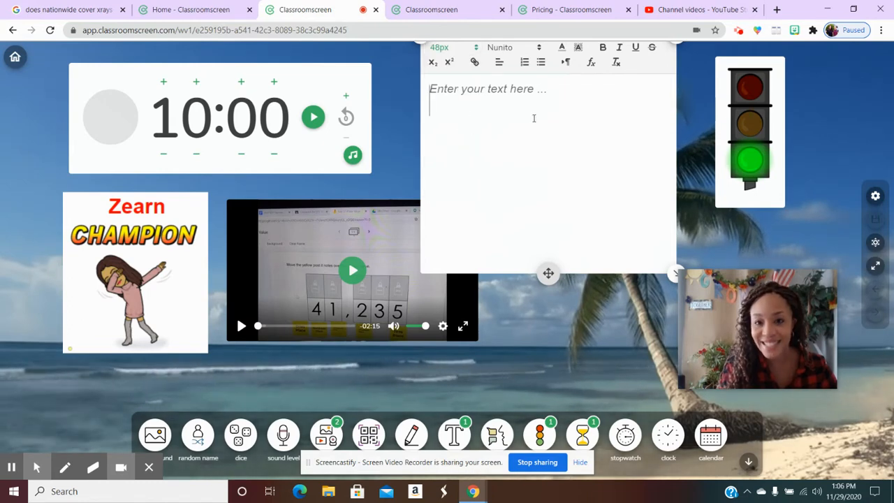
# Enter a student's first name in the text widget, replacing the initial "Co".
pyautogui.write('Co')
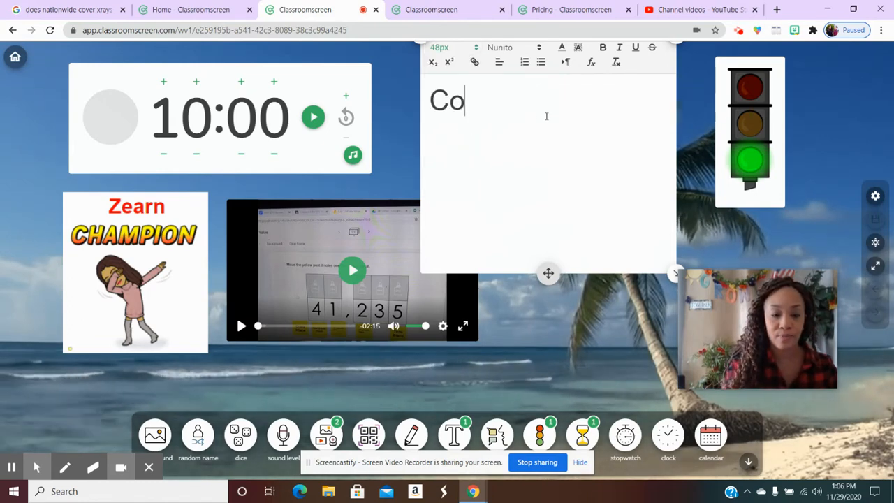
pyautogui.press('BackSpace')
pyautogui.press('BackSpace')
pyautogui.write('Michael')
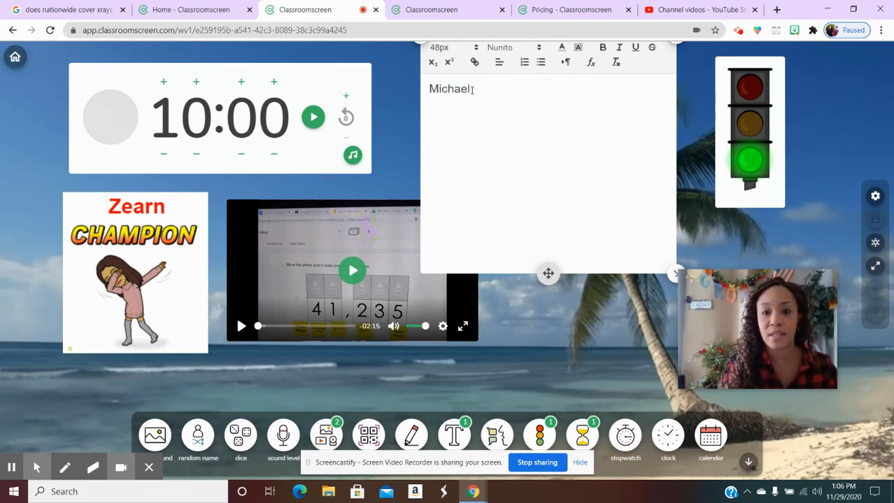
# Color the selected name in the text widget blue.
pyautogui.click(563, 48)
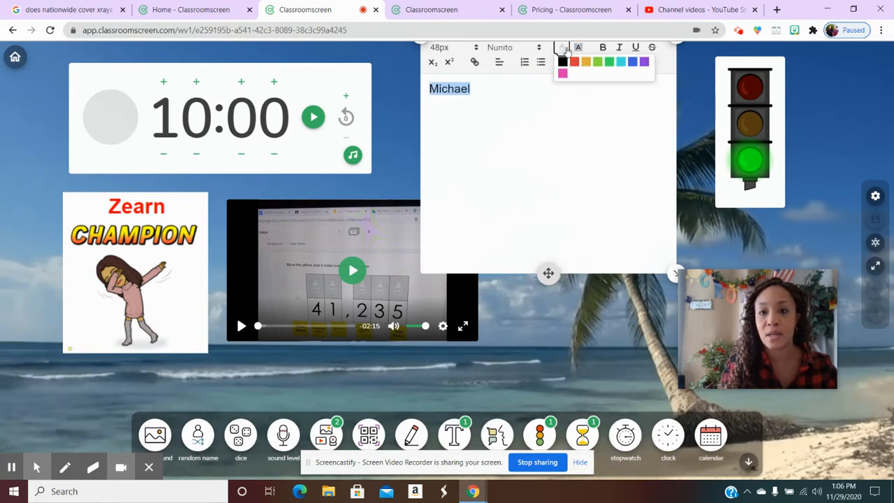
pyautogui.click(633, 62)
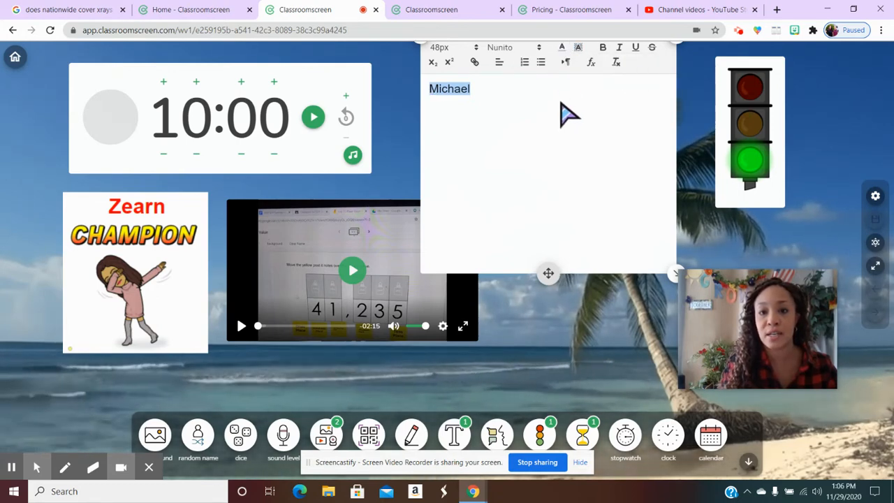
pyautogui.click(567, 115)
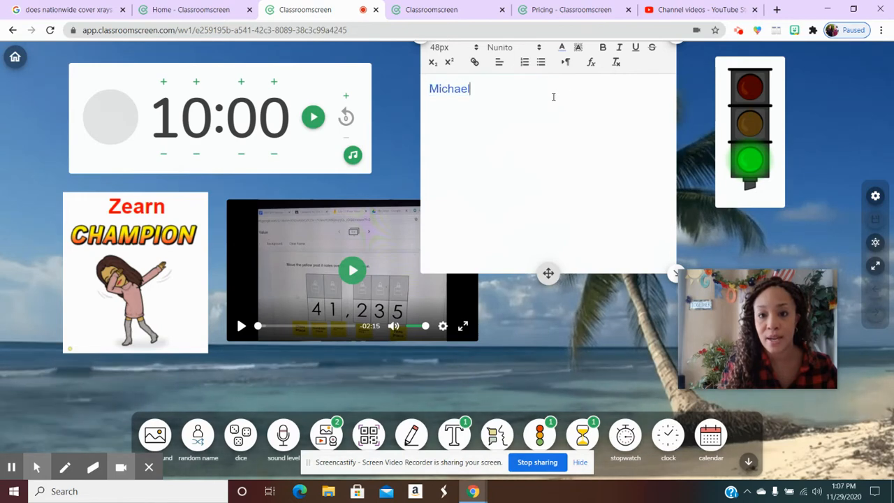
# Set the name in the text widget to 64px and make it bold.
pyautogui.click(476, 50)
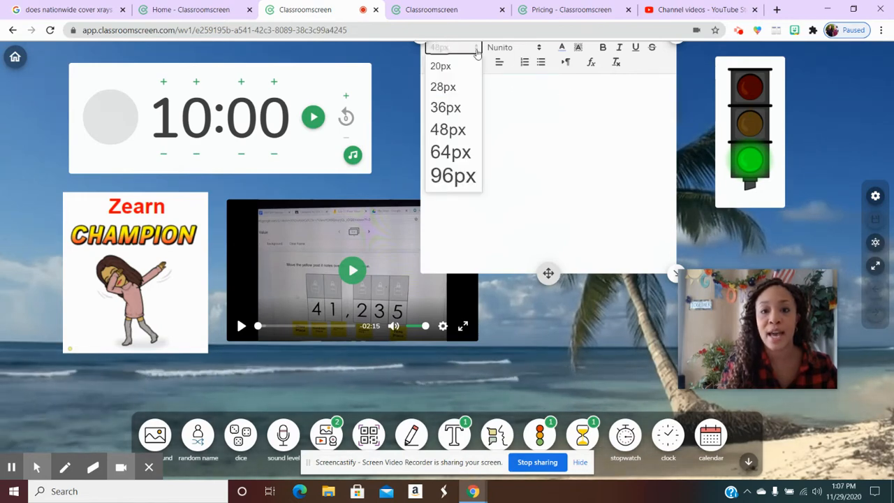
pyautogui.click(457, 175)
pyautogui.moveTo(480, 142); pyautogui.dragTo(427, 137)
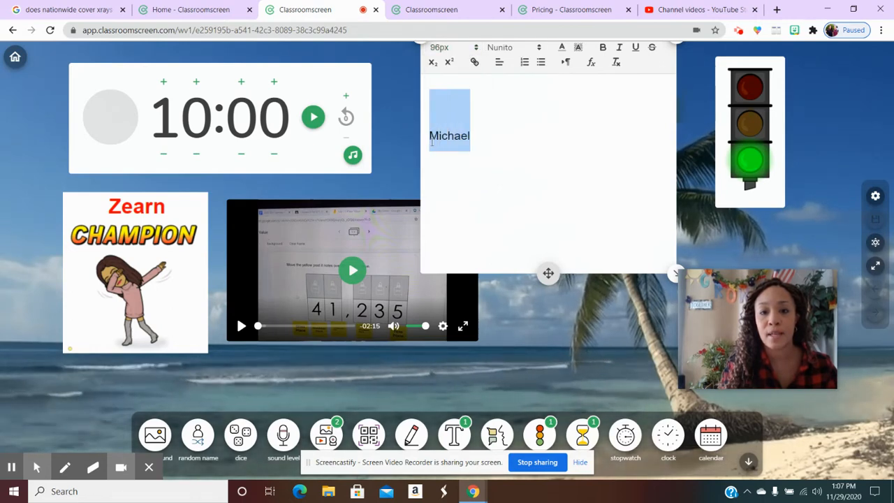
pyautogui.click(477, 49)
pyautogui.click(450, 151)
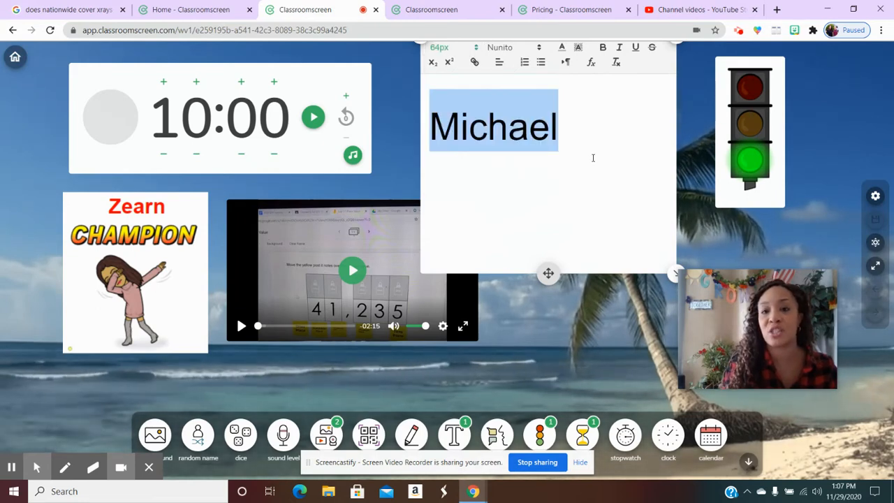
pyautogui.click(602, 47)
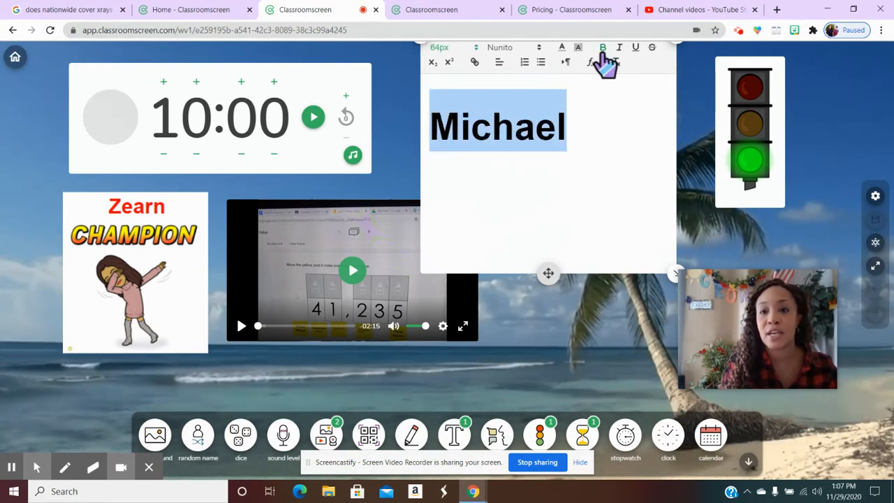
pyautogui.click(593, 133)
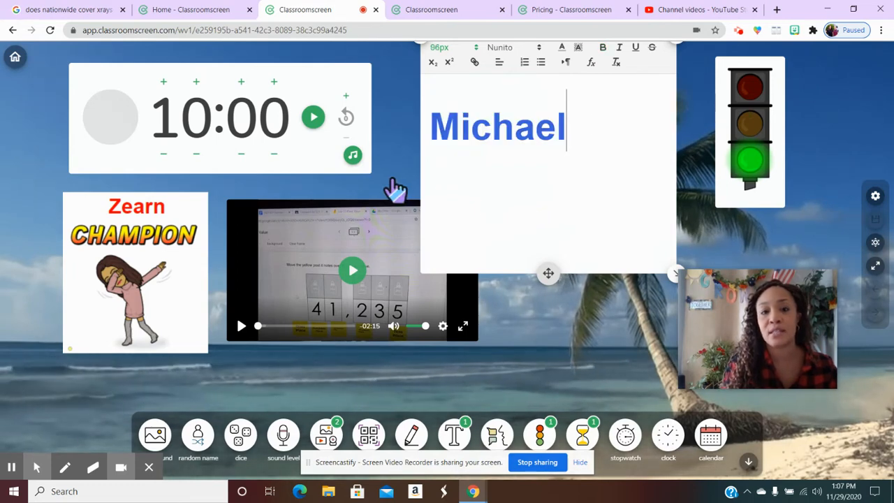
pyautogui.click(625, 219)
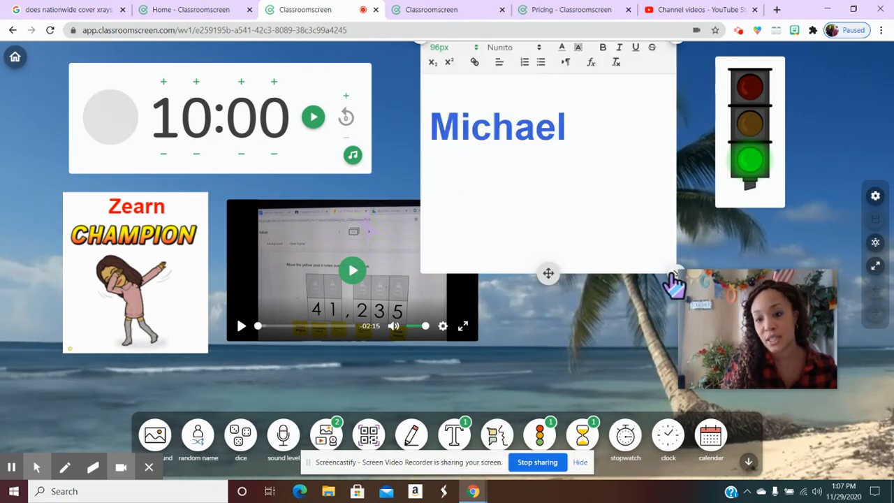
# Shrink the text widget around the name and reposition it in the gap before the traffic light, and remove the widget.
pyautogui.moveTo(672, 277); pyautogui.dragTo(588, 214)
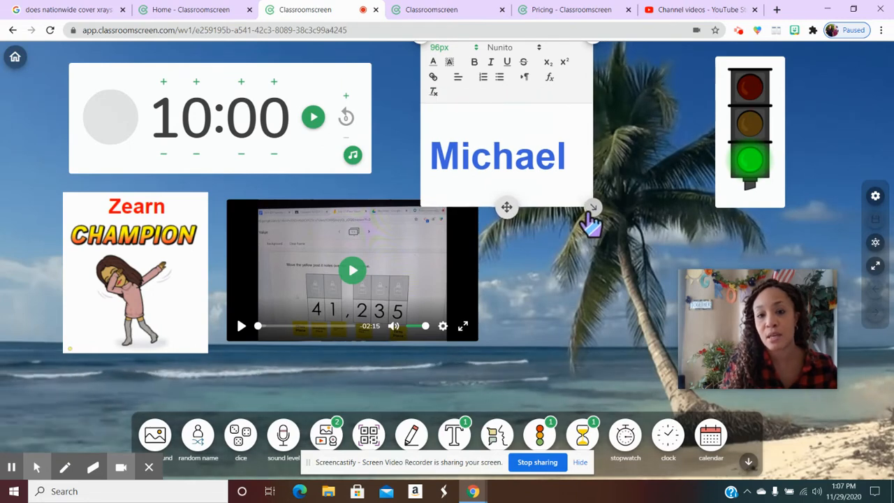
pyautogui.click(520, 124)
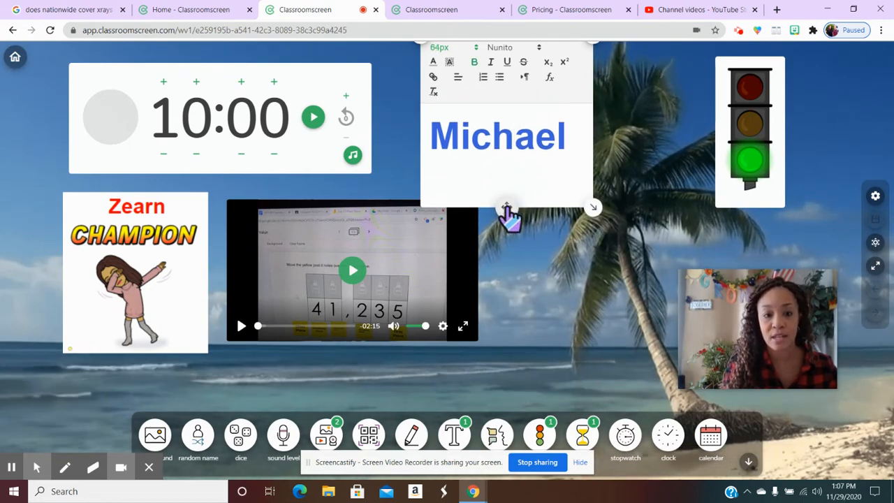
pyautogui.moveTo(510, 213); pyautogui.dragTo(514, 280)
pyautogui.moveTo(518, 339); pyautogui.dragTo(562, 251)
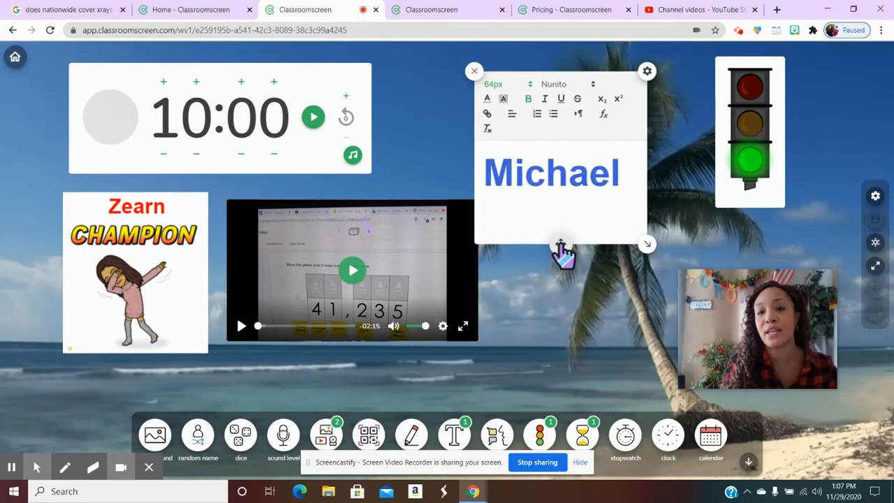
pyautogui.click(475, 72)
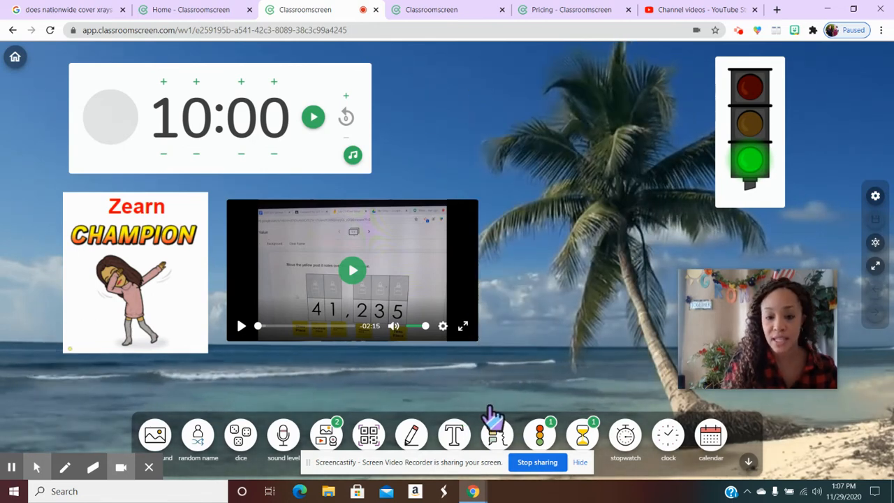
# Try a work-mode symbol widget between the timer and traffic light, switching through whisper, ask neighbor and work together, and remove it.
pyautogui.click(504, 444)
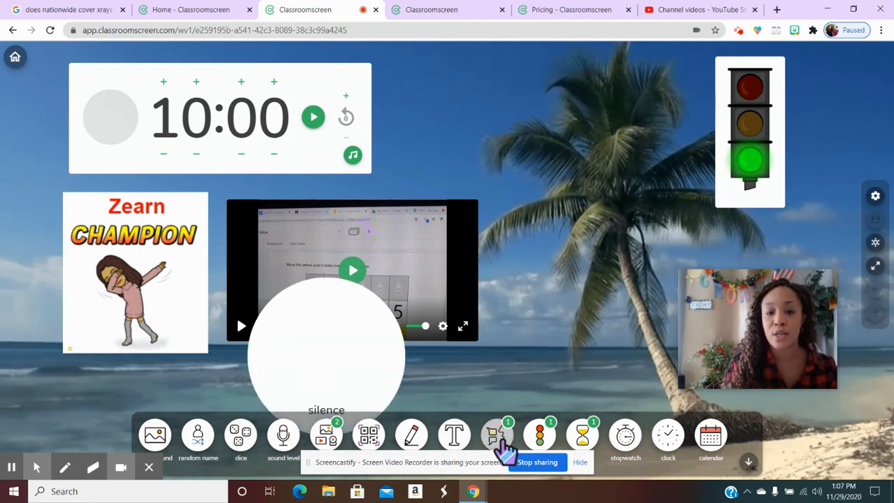
pyautogui.moveTo(343, 399); pyautogui.dragTo(569, 163)
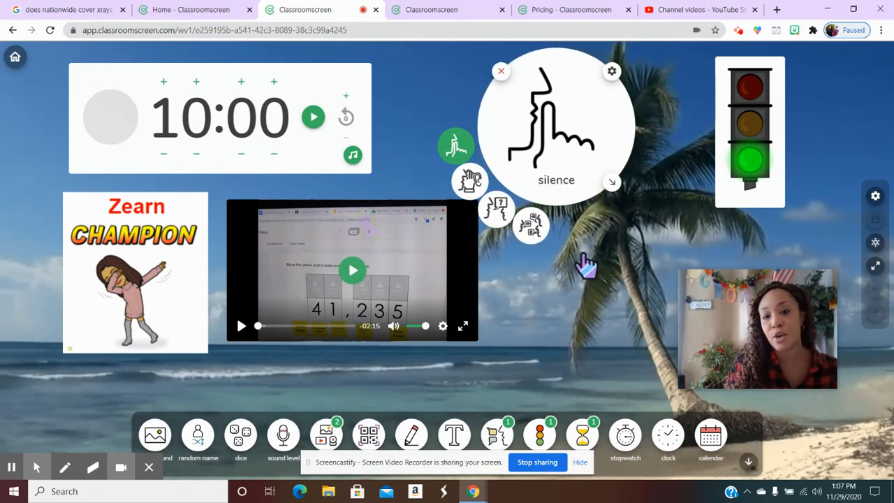
pyautogui.click(472, 183)
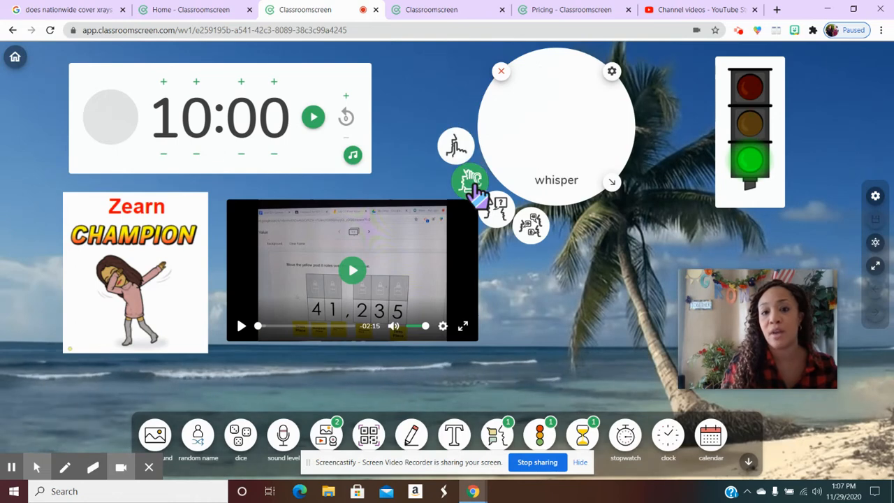
pyautogui.click(500, 215)
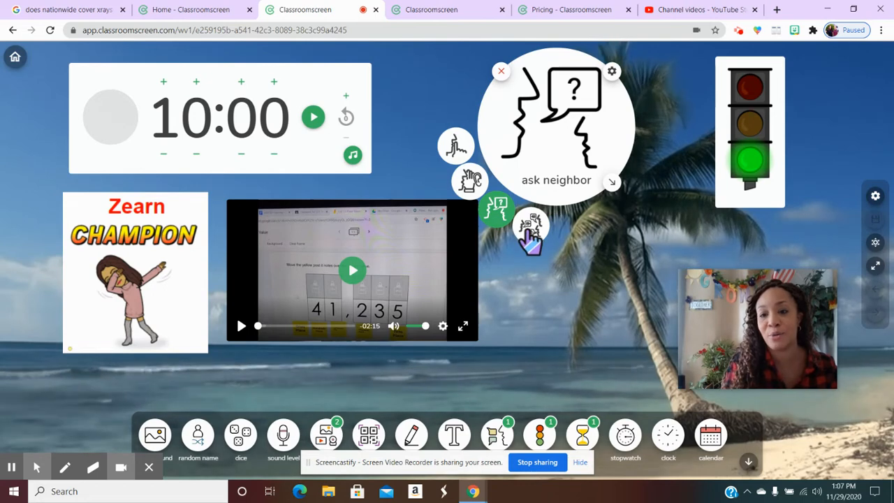
pyautogui.click(531, 230)
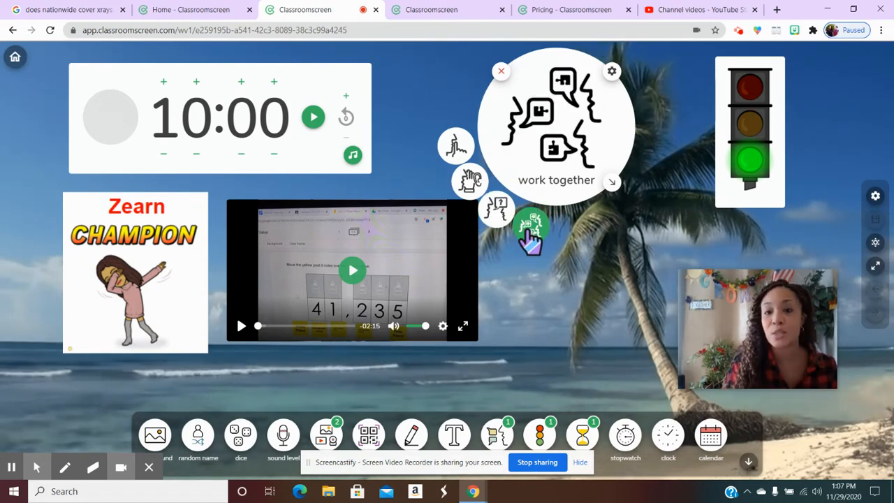
pyautogui.click(502, 72)
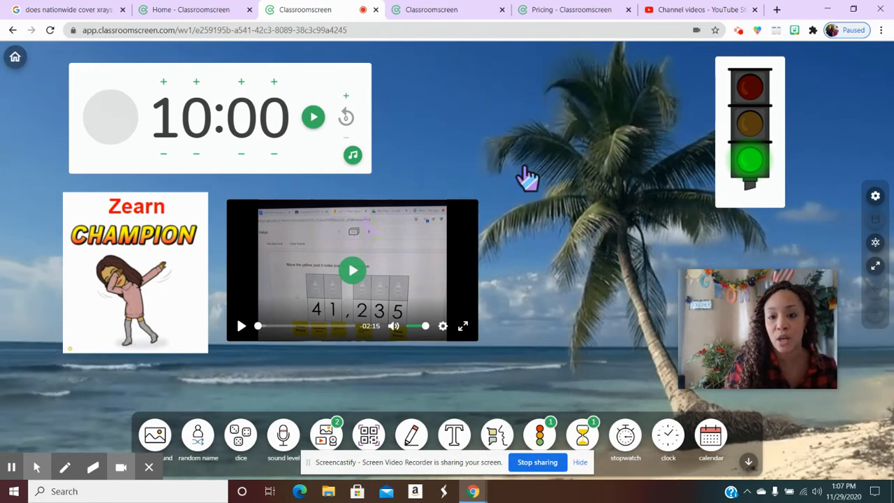
# Add and remove a second traffic light, and switch the existing one to red and back to green.
pyautogui.click(544, 436)
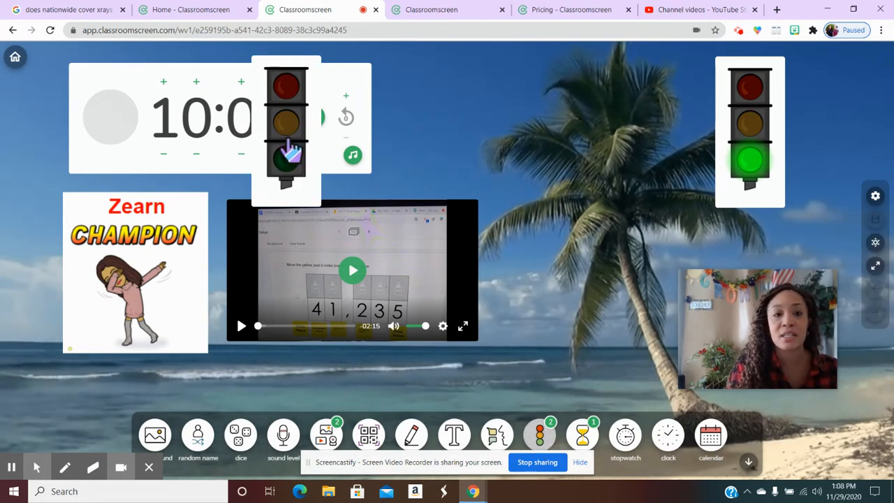
pyautogui.click(256, 63)
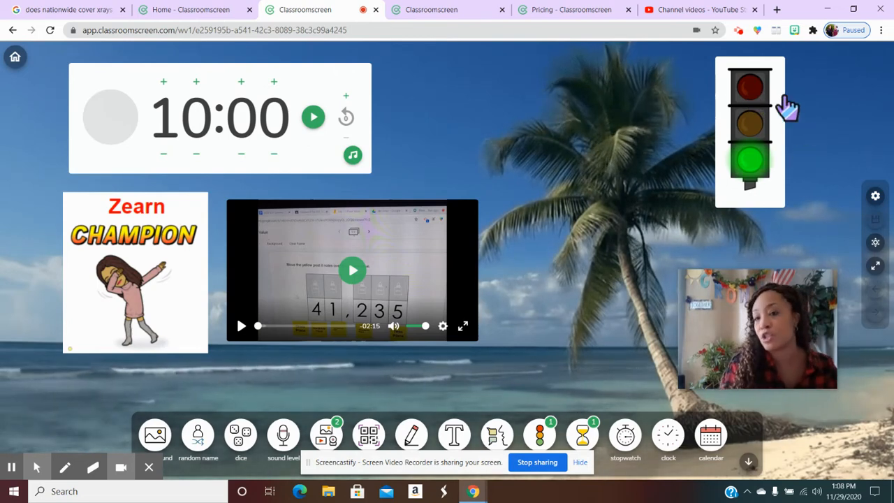
pyautogui.click(750, 88)
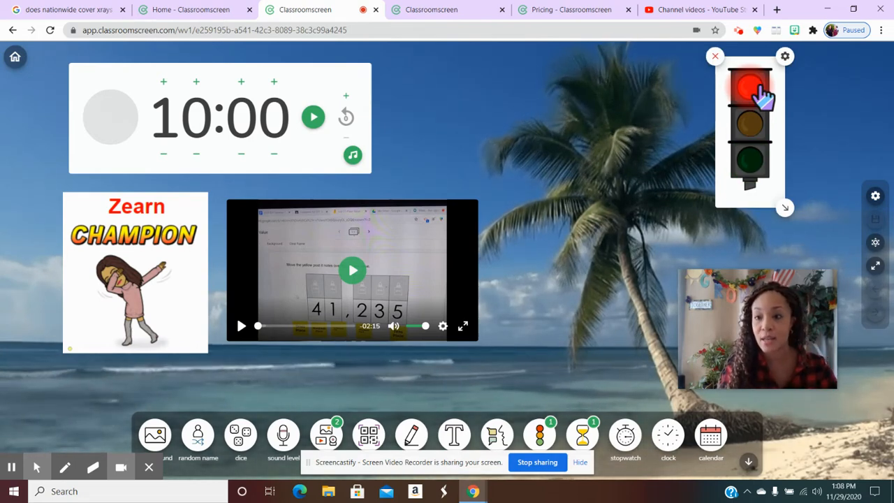
pyautogui.click(750, 164)
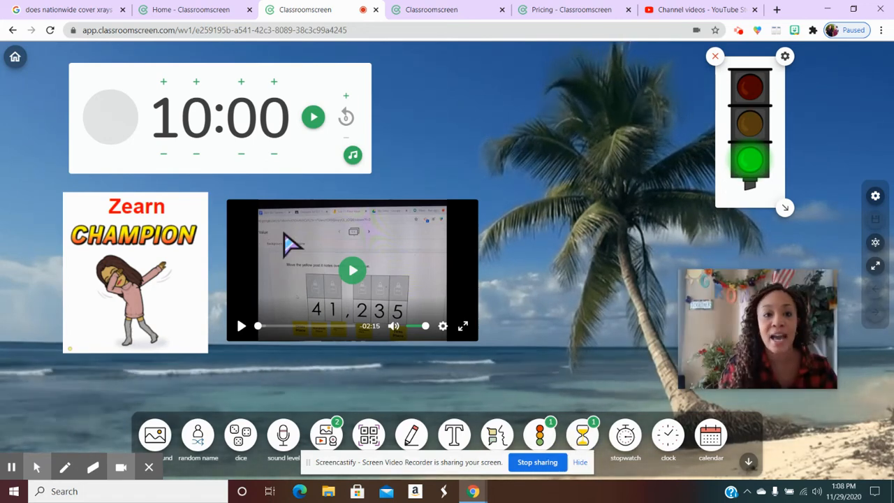
# Add and remove a second timer, and preview several alarm sounds on the existing timer, returning to its original sound.
pyautogui.click(588, 435)
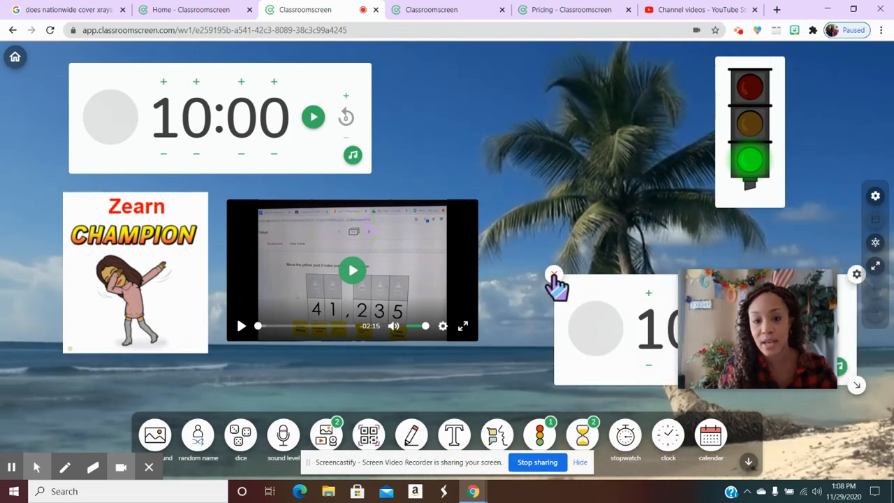
pyautogui.click(553, 274)
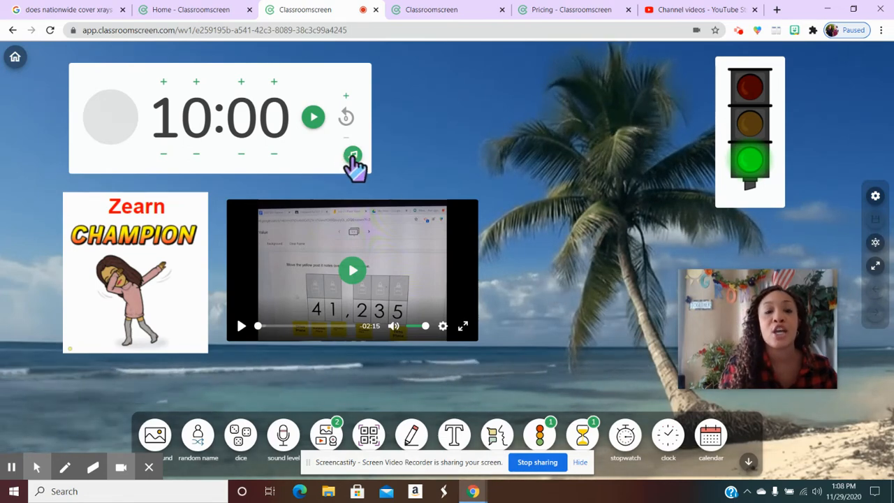
pyautogui.click(353, 155)
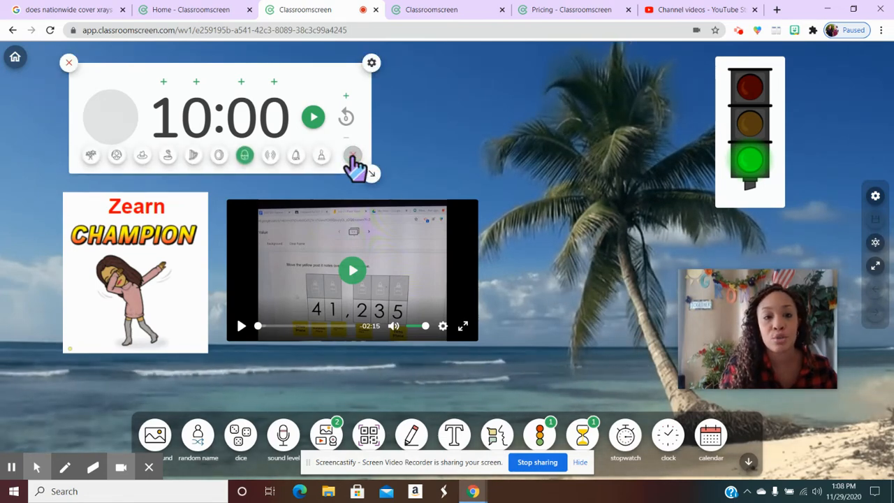
pyautogui.click(169, 155)
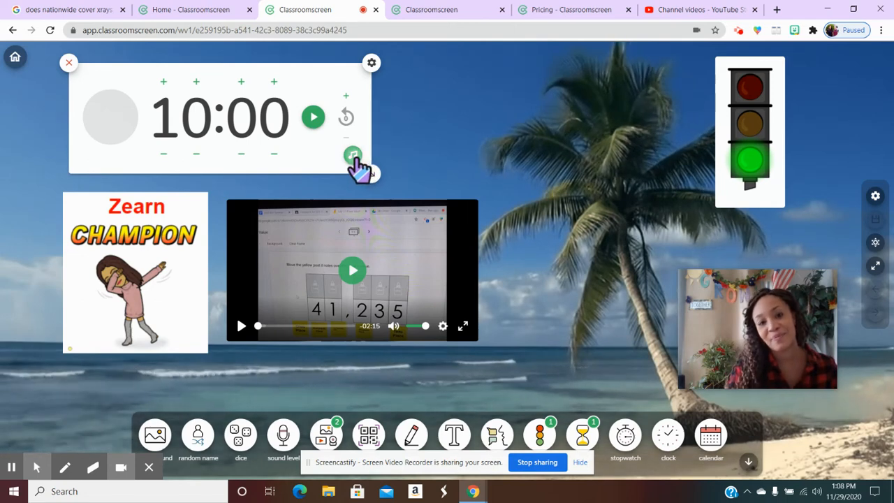
pyautogui.click(353, 155)
pyautogui.click(276, 158)
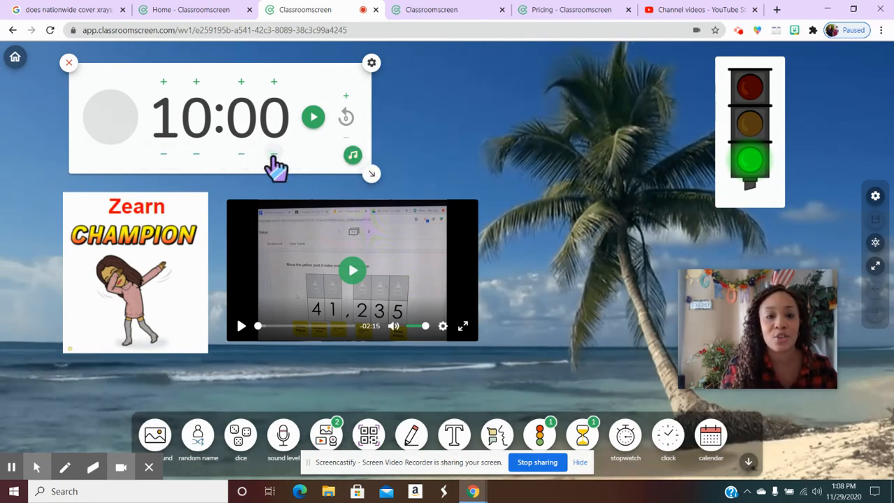
pyautogui.click(353, 155)
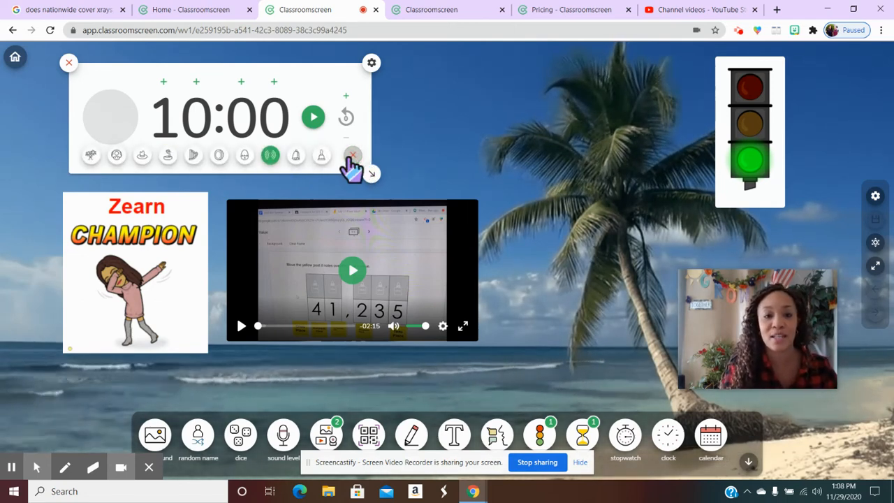
pyautogui.click(242, 157)
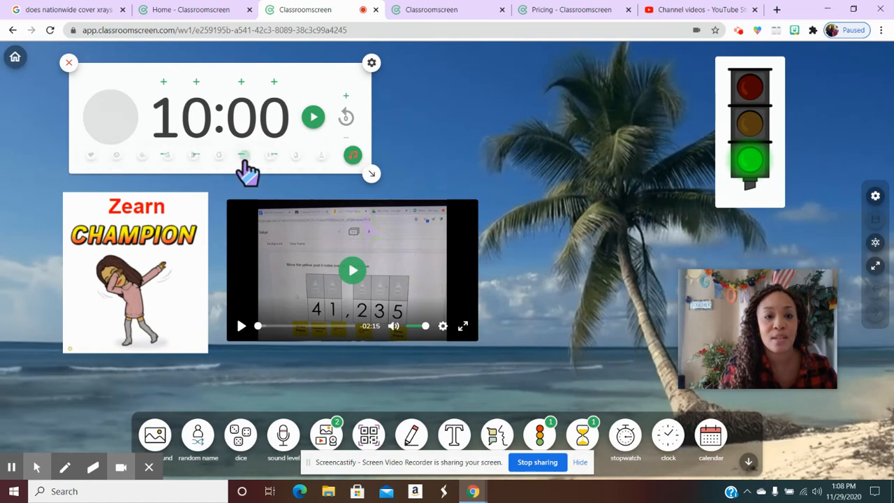
pyautogui.click(353, 156)
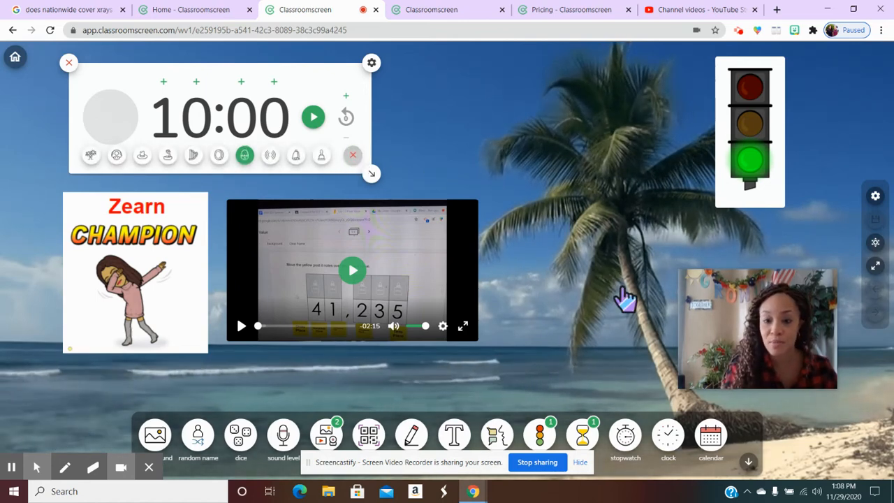
# Add a stopwatch widget, move it between the timer and the traffic light, and remove it.
pyautogui.click(625, 436)
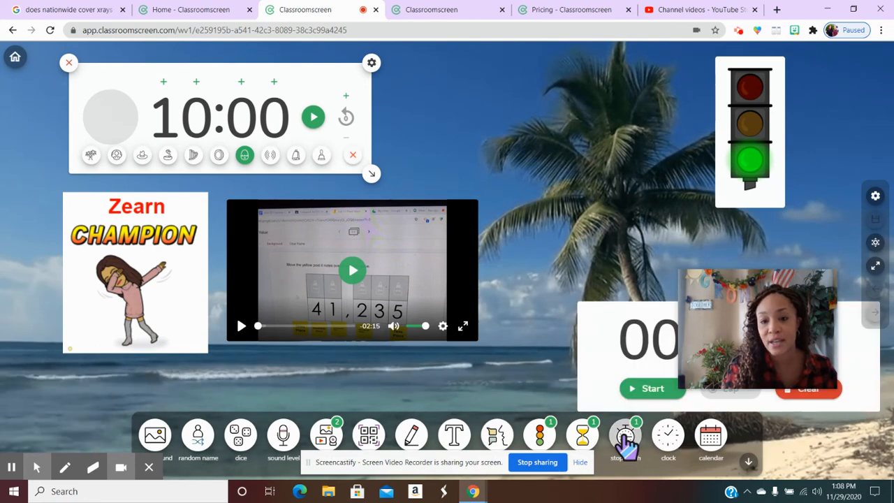
pyautogui.rightClick(489, 200)
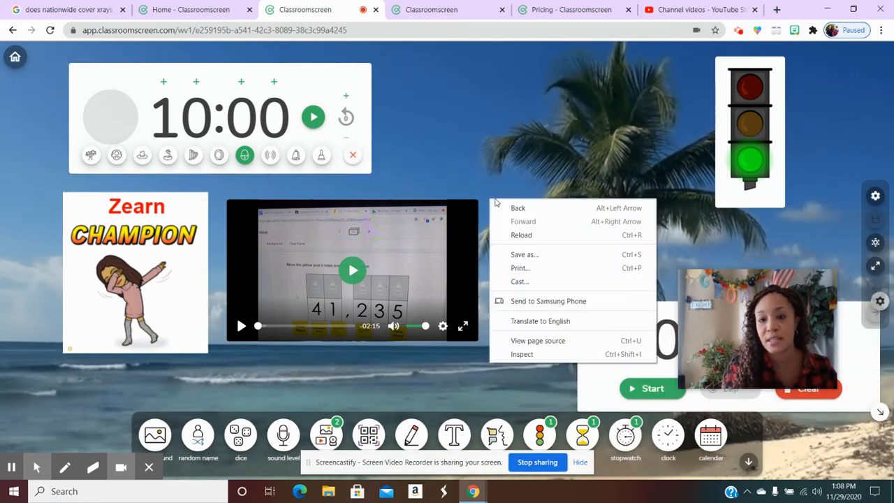
pyautogui.click(599, 377)
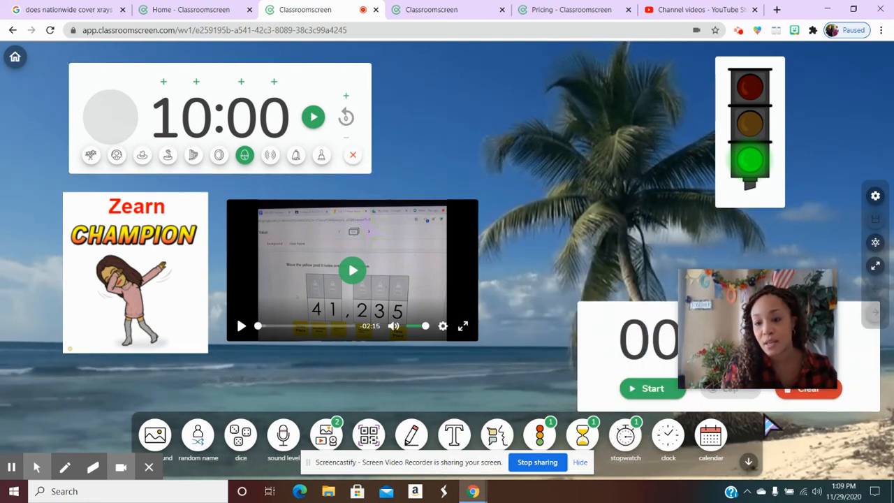
pyautogui.moveTo(719, 408); pyautogui.dragTo(544, 170)
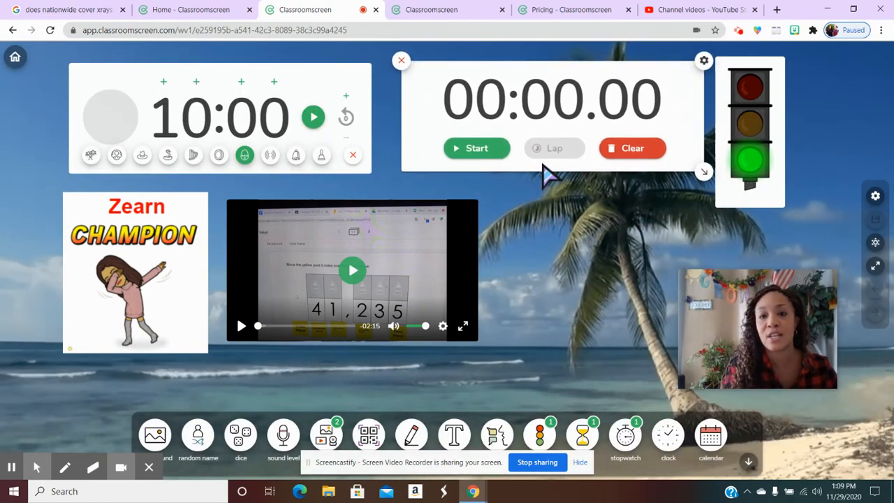
pyautogui.click(401, 61)
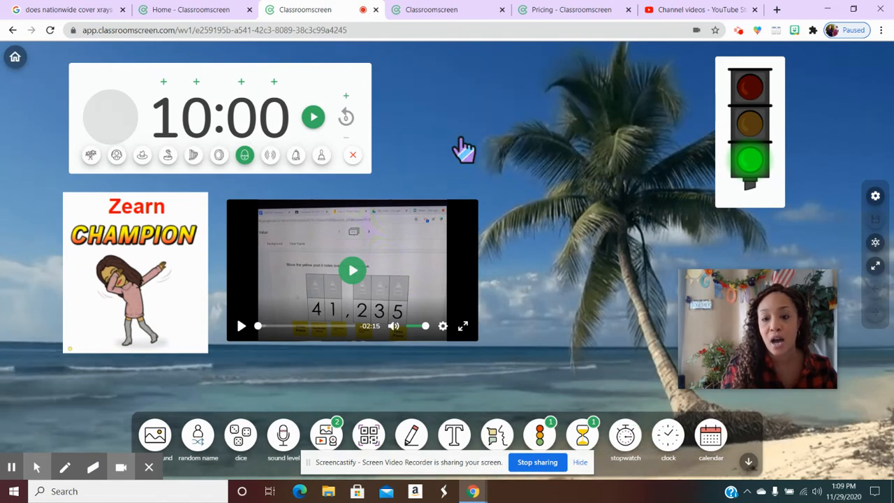
# Add a clock widget and place it beside the traffic light, above the palm tree.
pyautogui.click(669, 440)
pyautogui.moveTo(768, 244); pyautogui.dragTo(566, 245)
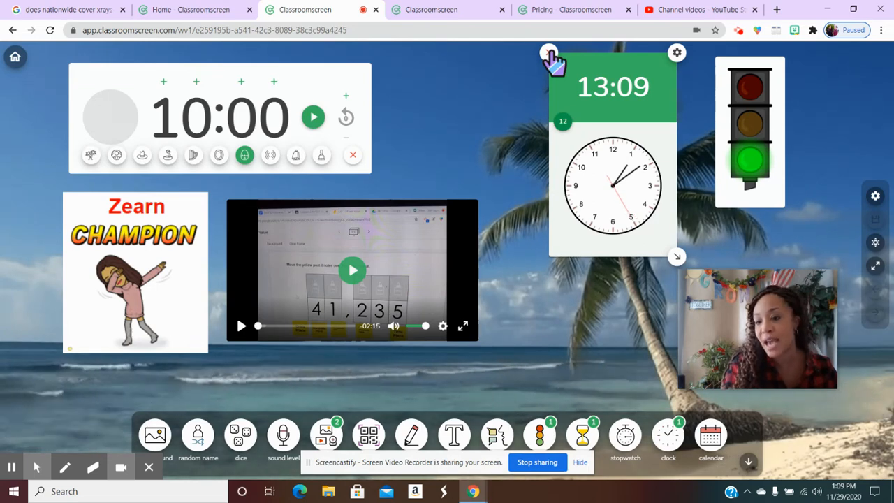
pyautogui.moveTo(739, 285)
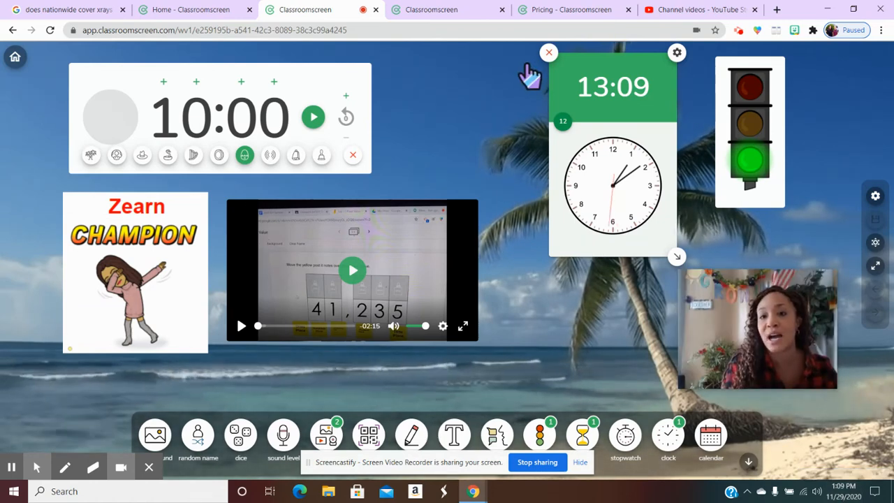
# Remove the clock widget, and add a calendar widget and remove it again.
pyautogui.click(549, 54)
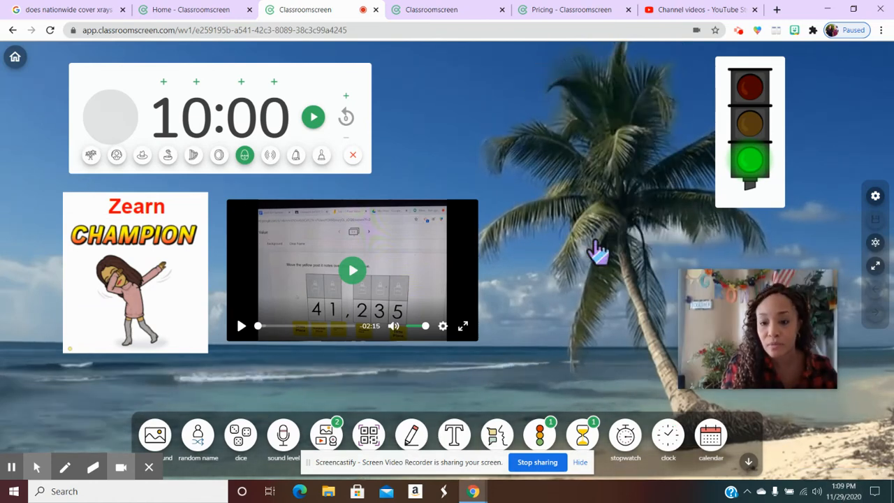
pyautogui.click(716, 431)
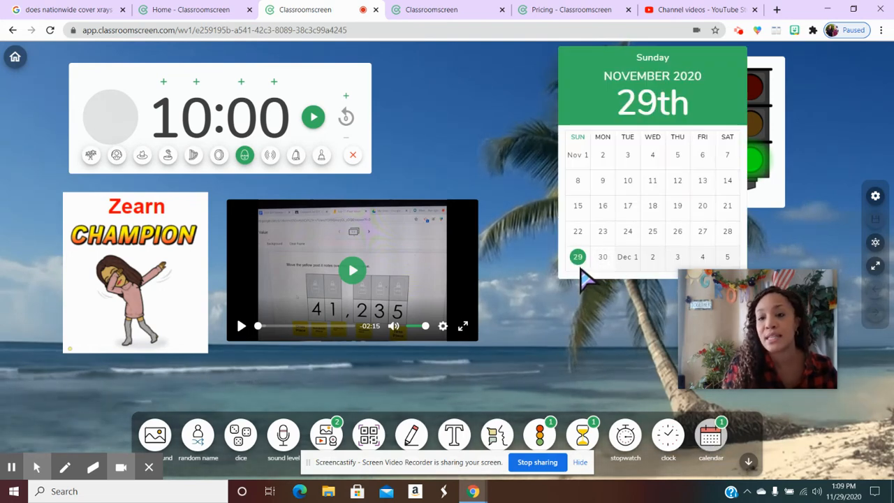
pyautogui.moveTo(561, 84)
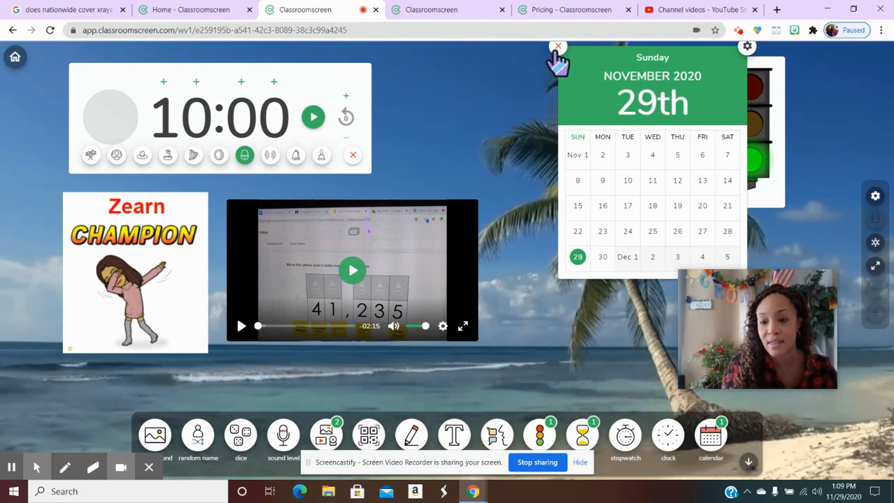
pyautogui.click(558, 48)
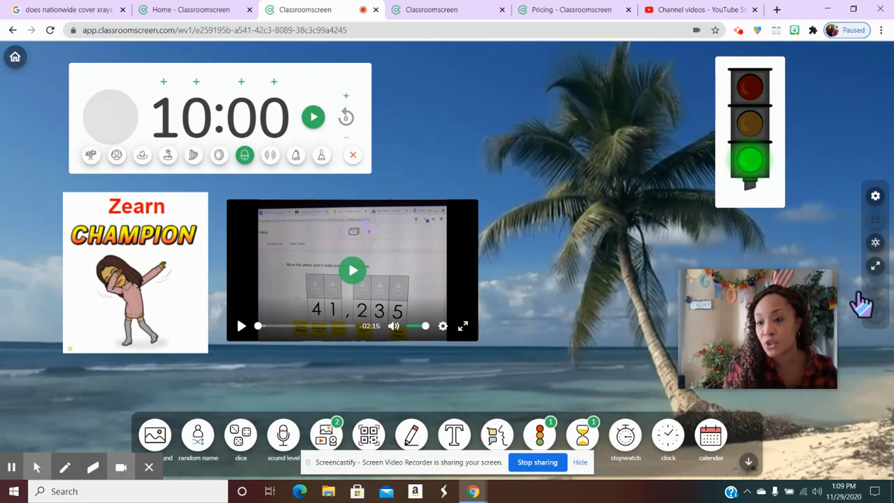
# Examine the background options in the screen settings, including the local and picture backgrounds, and close the settings.
pyautogui.click(876, 198)
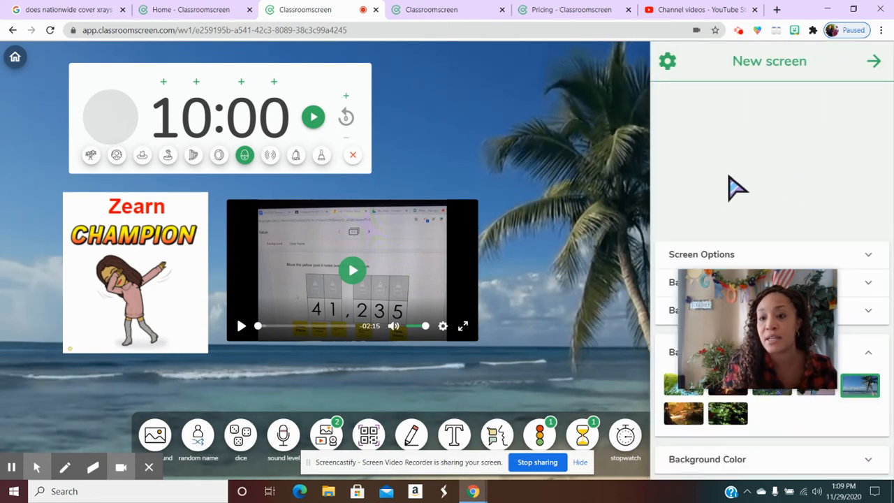
pyautogui.moveTo(768, 286)
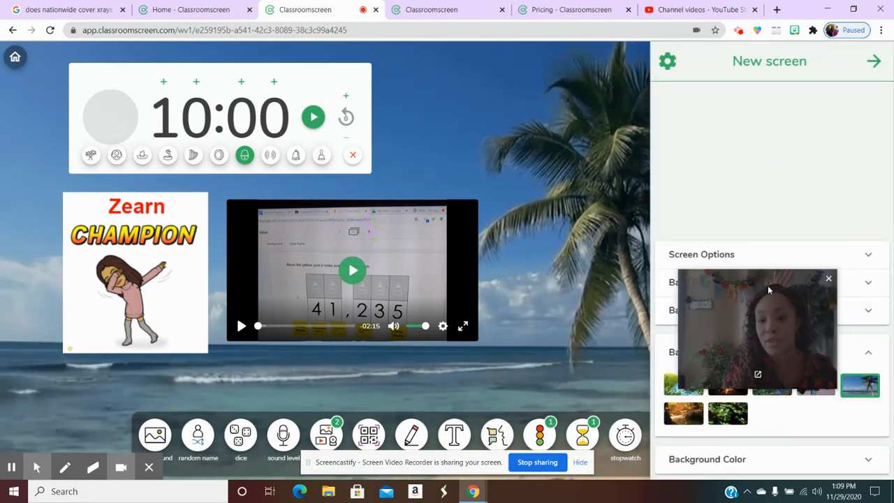
pyautogui.moveTo(768, 285); pyautogui.dragTo(120, 318)
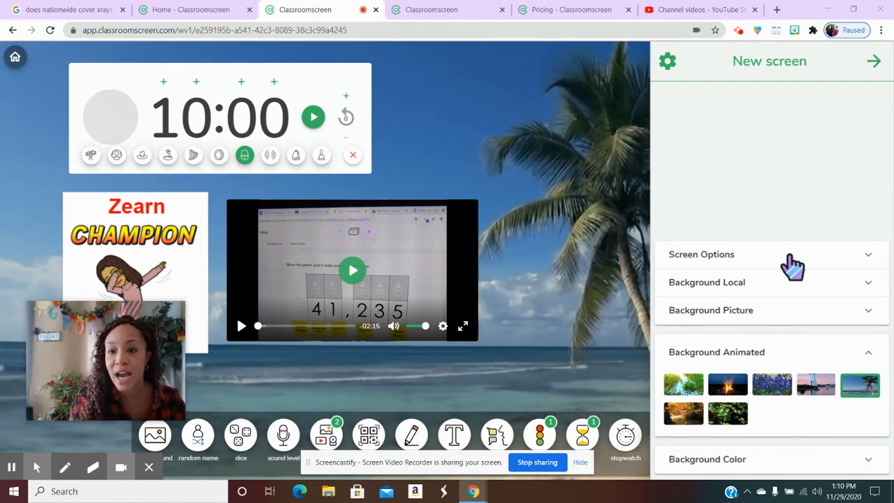
pyautogui.click(610, 132)
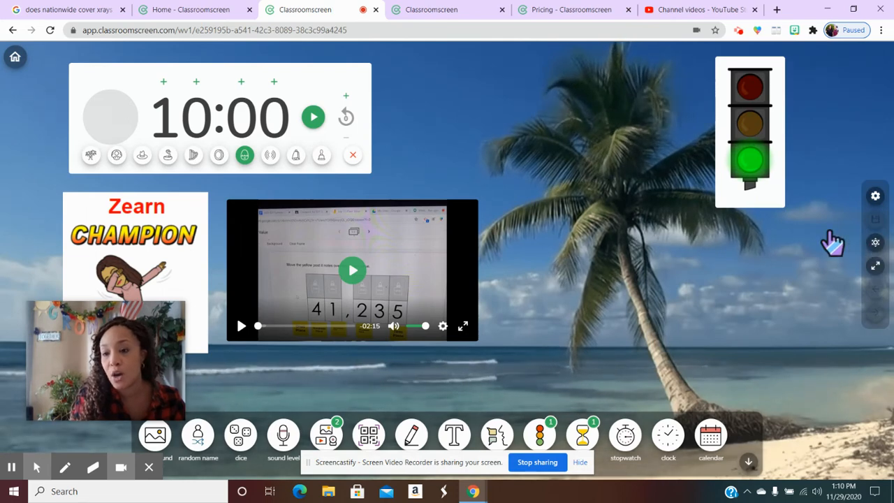
pyautogui.click(875, 197)
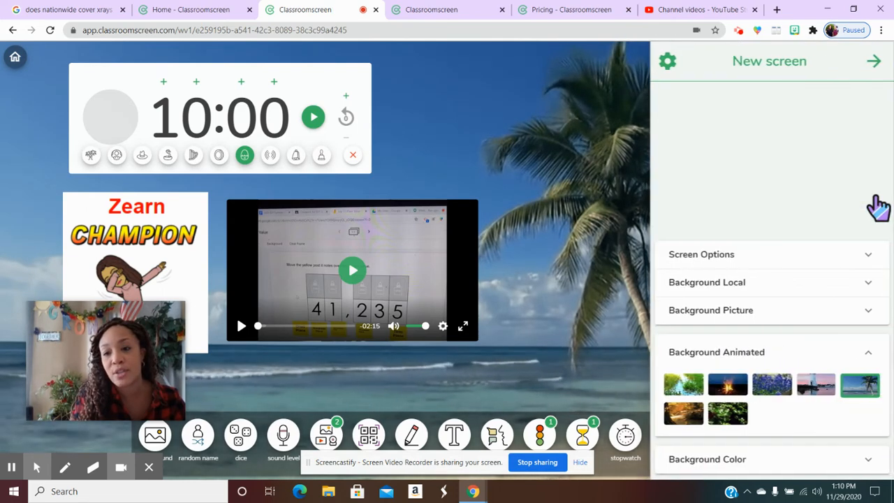
pyautogui.click(810, 292)
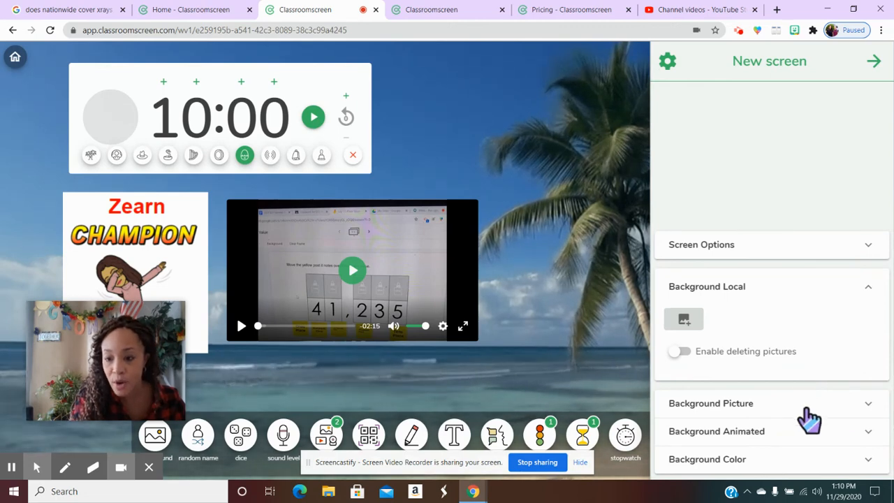
pyautogui.click(869, 406)
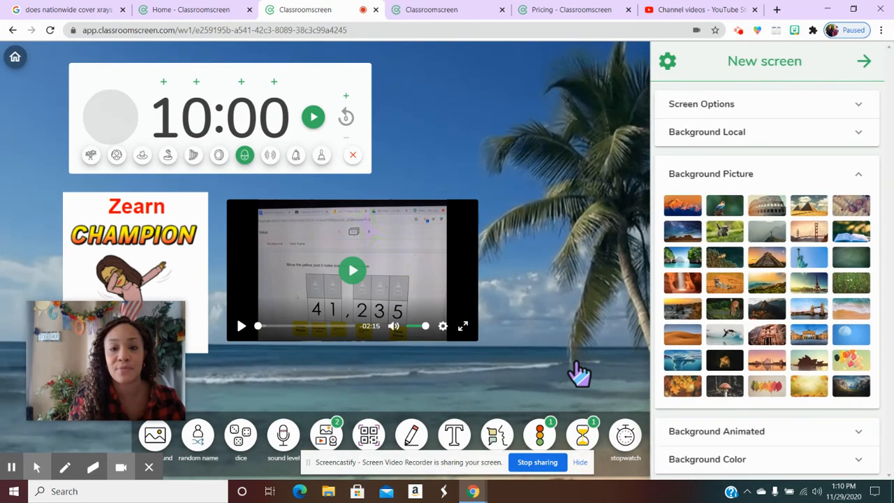
pyautogui.click(533, 387)
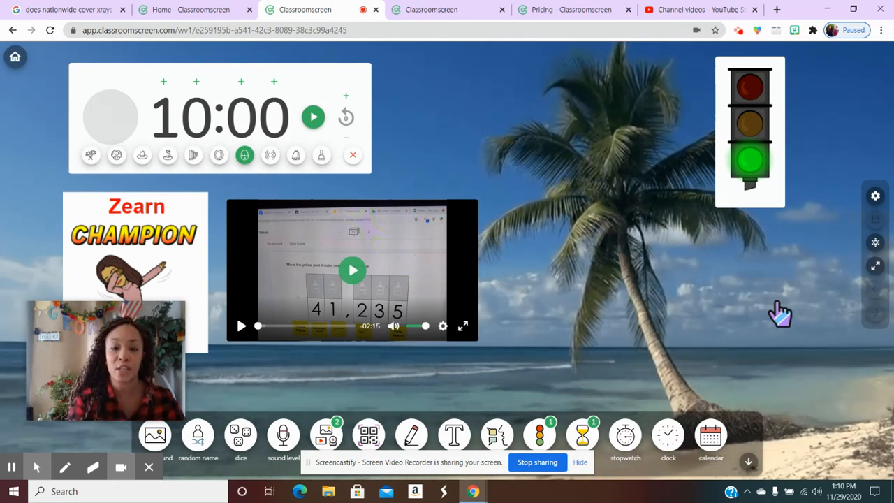
# Make the screen's buttons more prominent, and switch them back to the less prominent style.
pyautogui.click(876, 245)
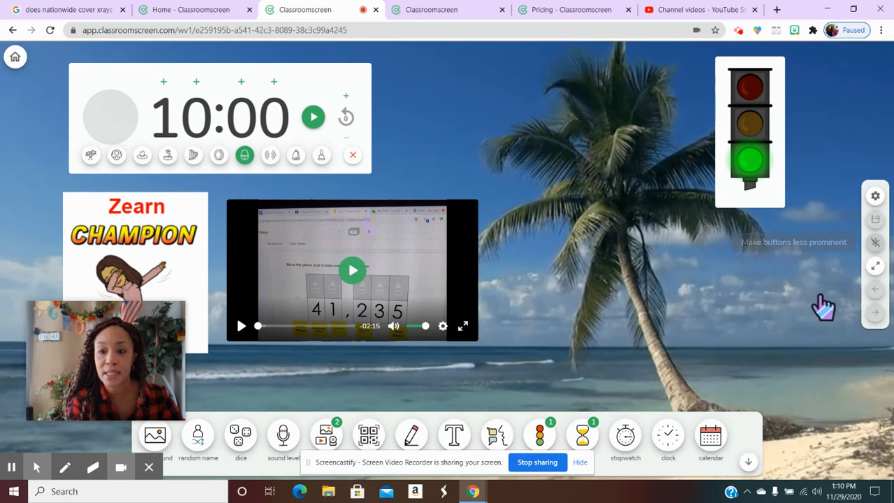
pyautogui.click(874, 245)
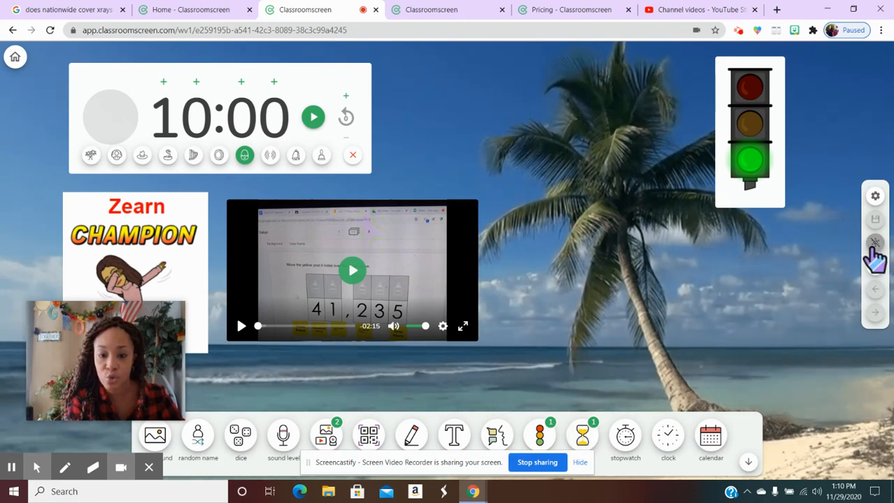